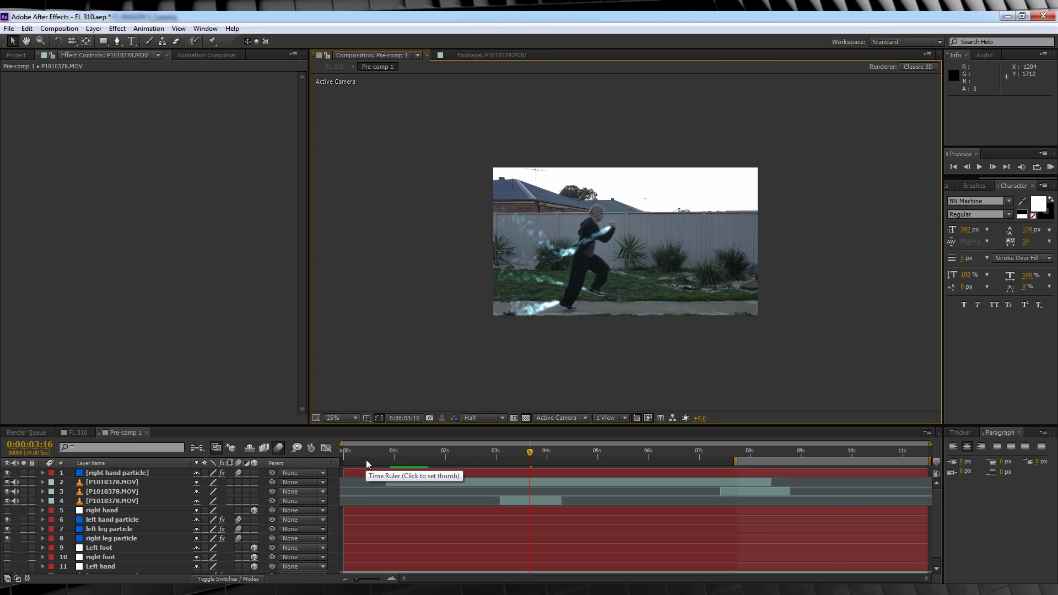
Set the viewer magnification to Fit up to 100% so the runner fills the preview.
left_click(353, 418)
left_click(354, 231)
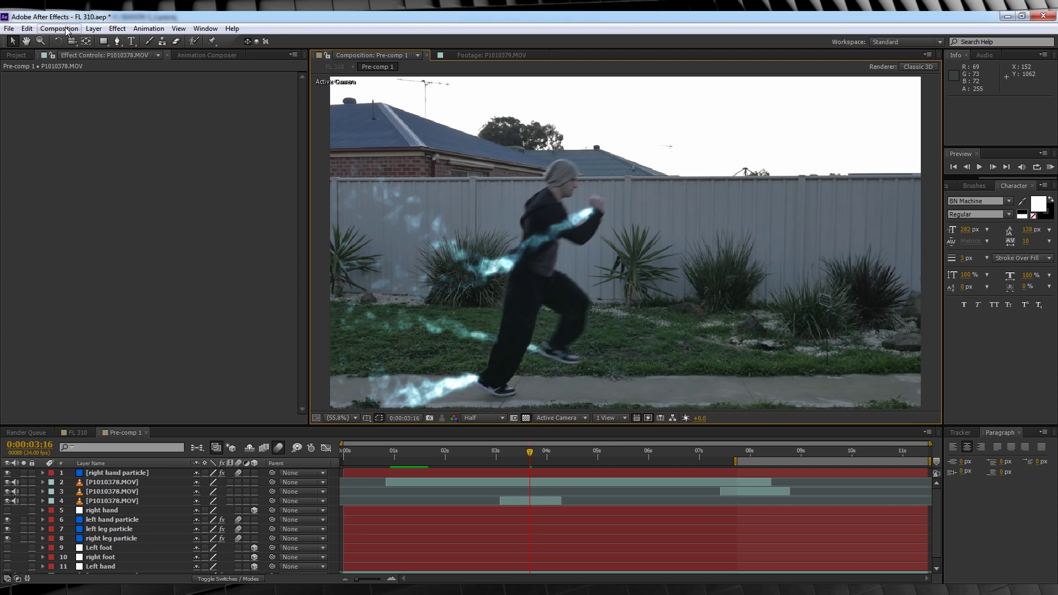
Create a new Medium Royal Blue solid with default settings and hide it.
left_click(94, 29)
mouse_move(251, 41)
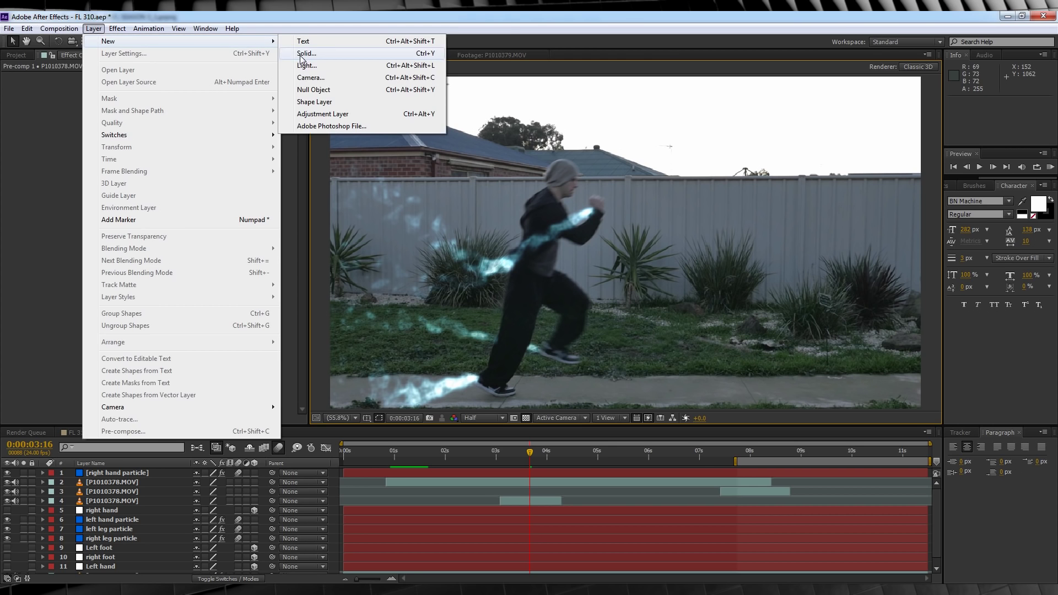
left_click(304, 54)
left_click(272, 384)
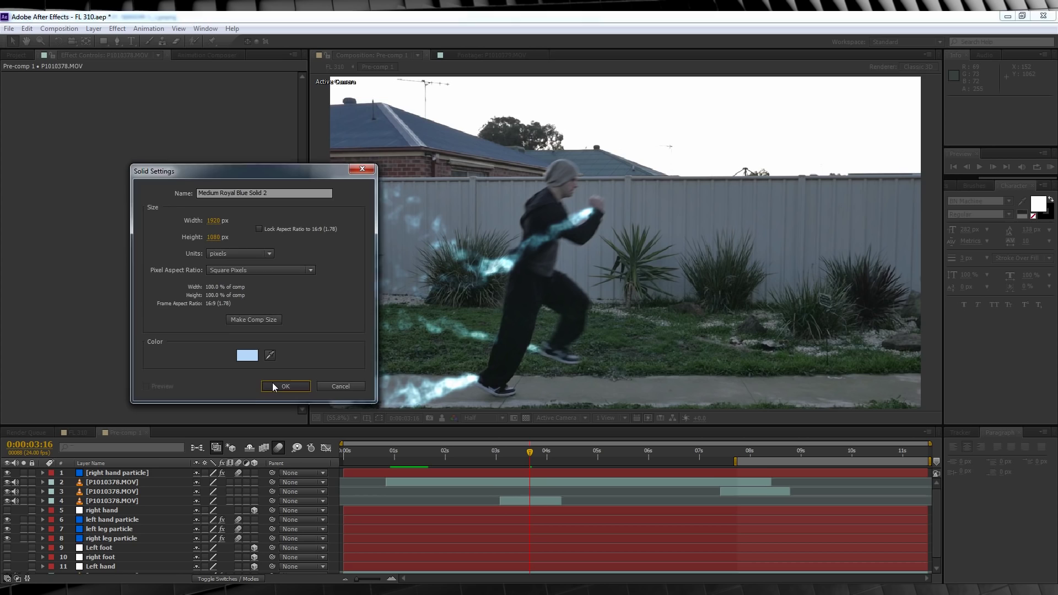
left_click(7, 472)
Draw a Pen-tool mask as a thin strip along the runner's back up to the head.
left_click(117, 42)
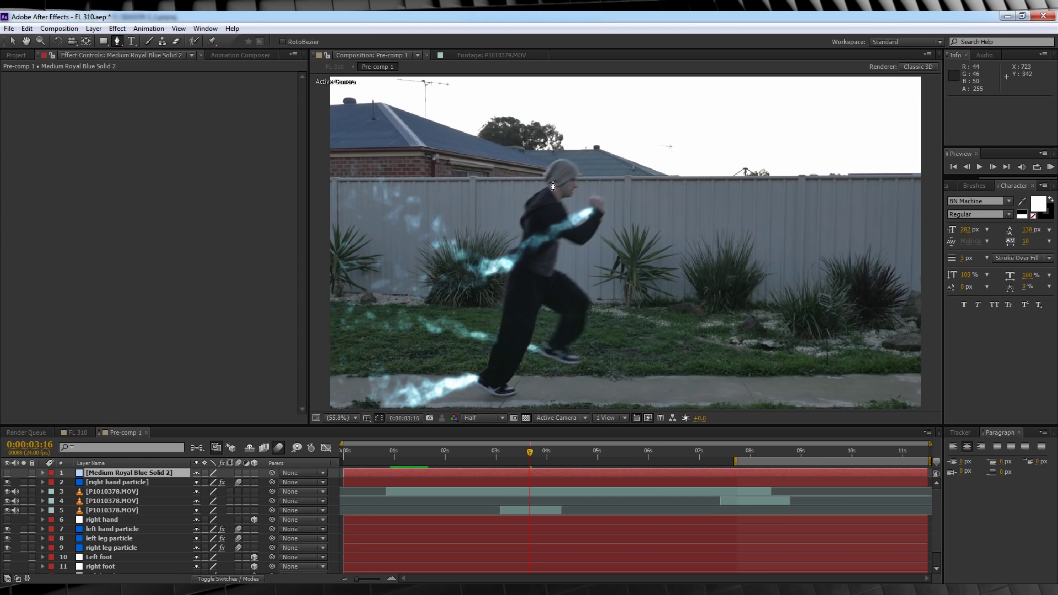
left_click(552, 186)
left_click(530, 325)
scroll(530, 325, "up", 3)
left_click(527, 263)
scroll(633, 165, "down", 3)
left_click(552, 186)
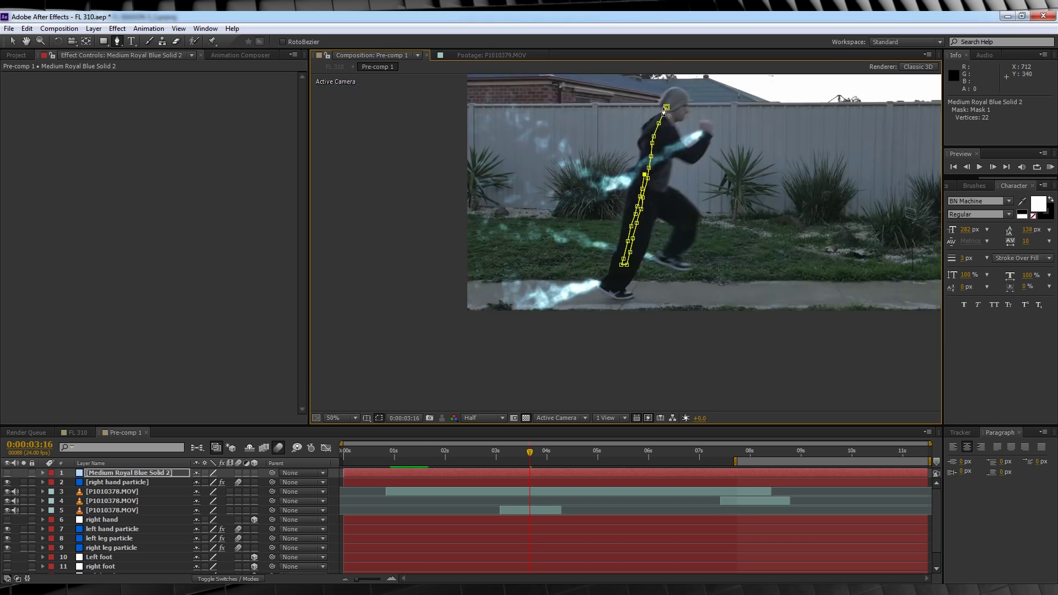
scroll(663, 111, "up", 2)
left_click(647, 159)
left_click(647, 149)
left_click(649, 137)
left_click(652, 127)
left_click(656, 119)
left_click(660, 113)
Refit the view, show the masked solid again, and return to the Selection tool.
key("shift+/")
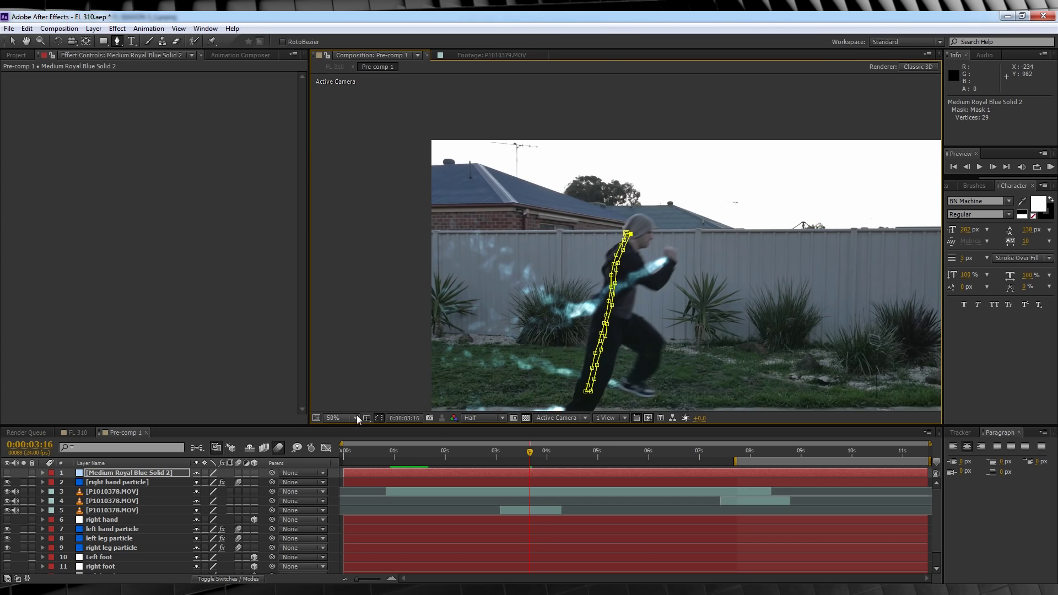
left_click(7, 472)
key("v")
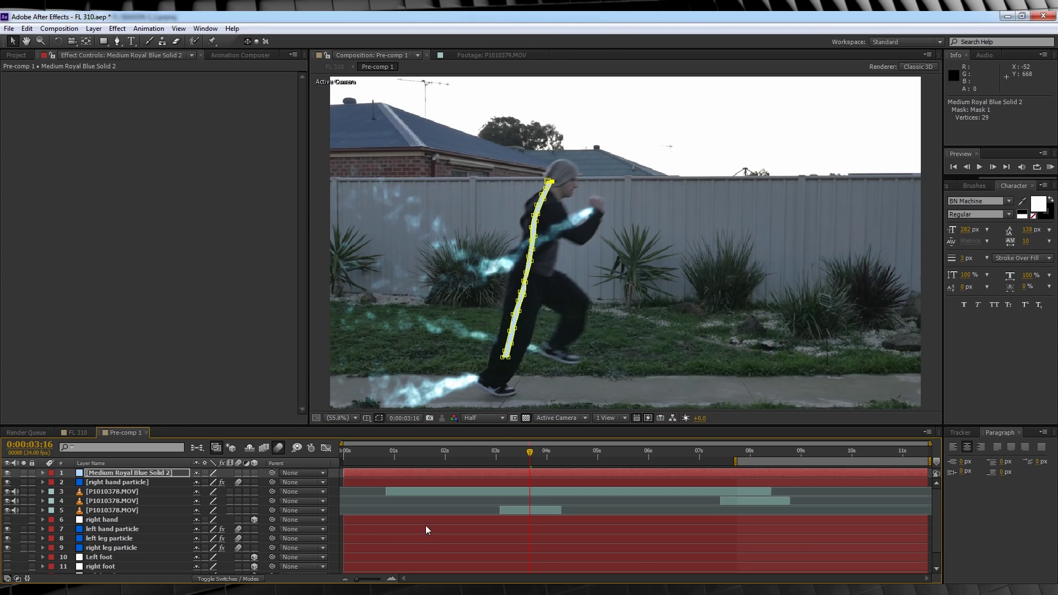
left_click(465, 502)
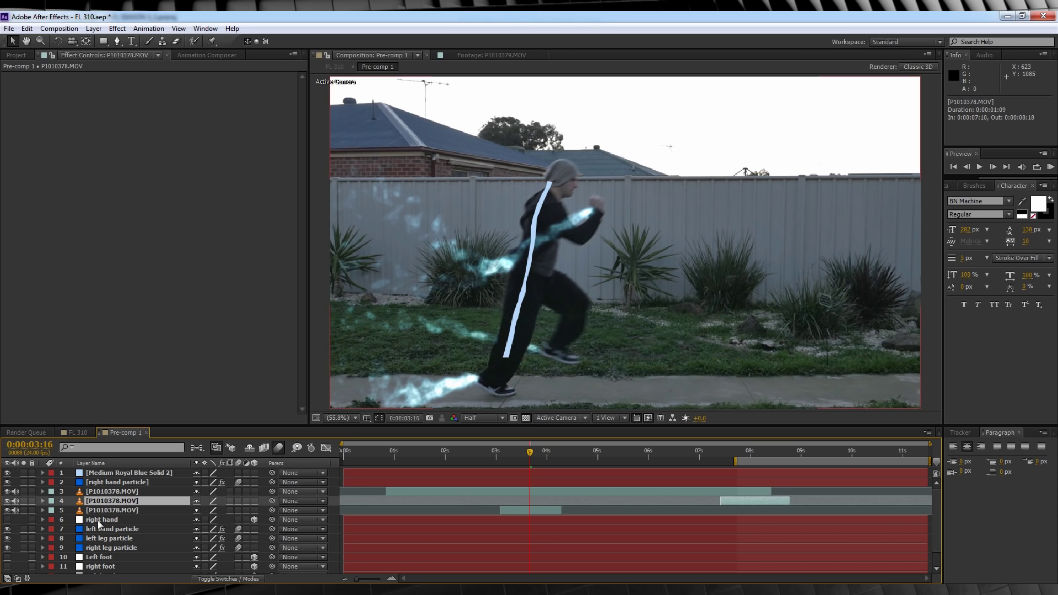
Pre-compose the masked solid as 'Layer Eitter', moving all attributes into the new composition.
left_click(123, 473)
right_click(123, 474)
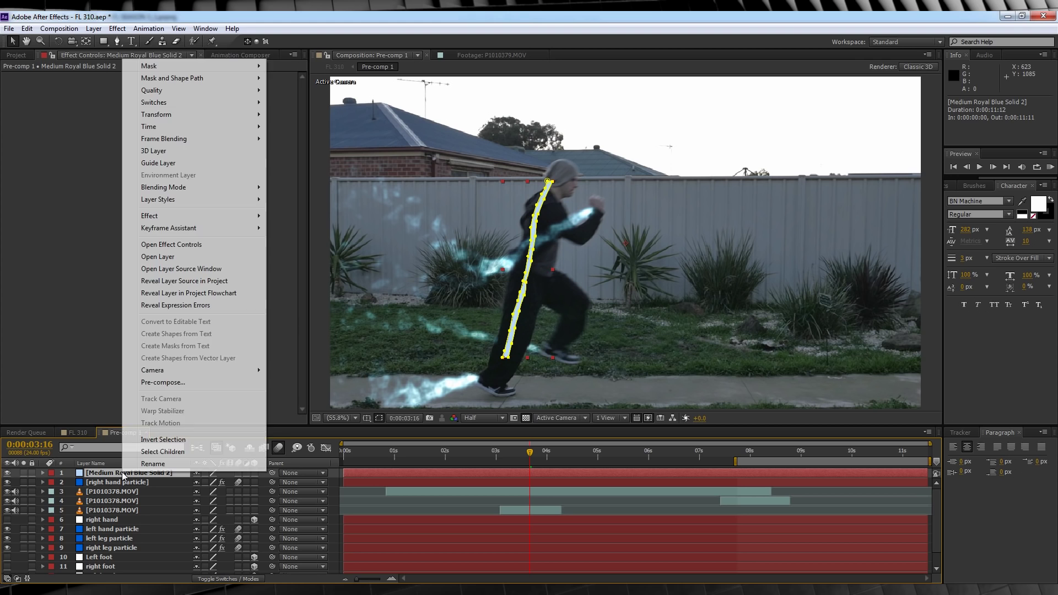
left_click(157, 383)
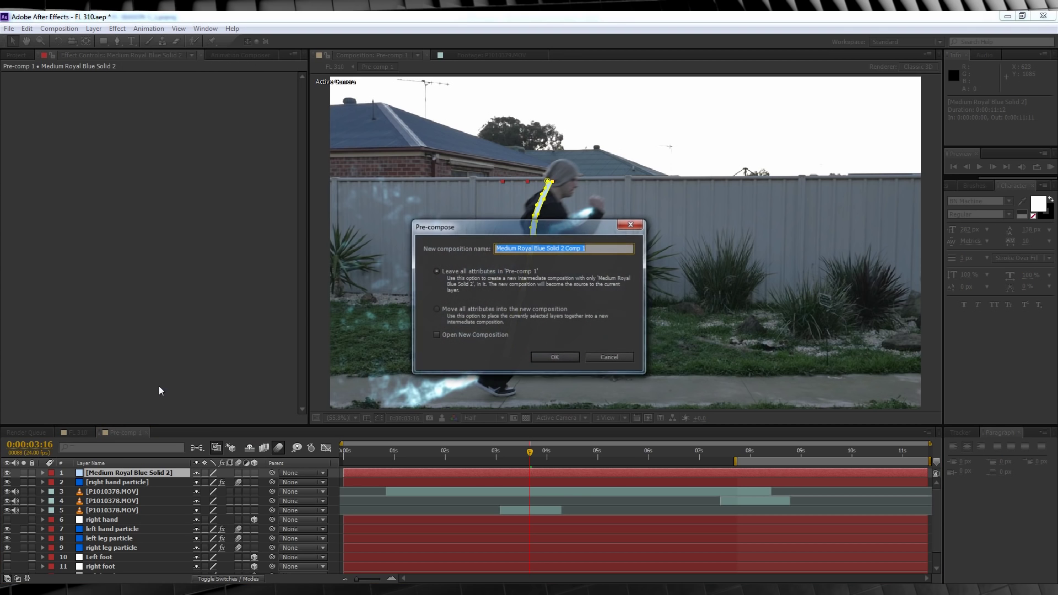
left_click(437, 310)
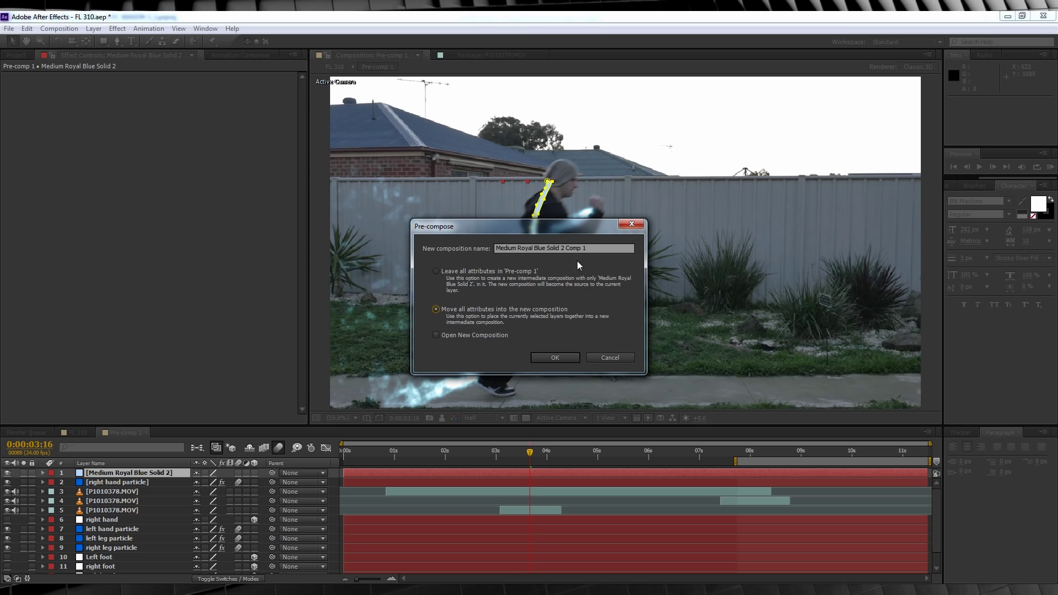
left_click(589, 248)
key("ctrl+a")
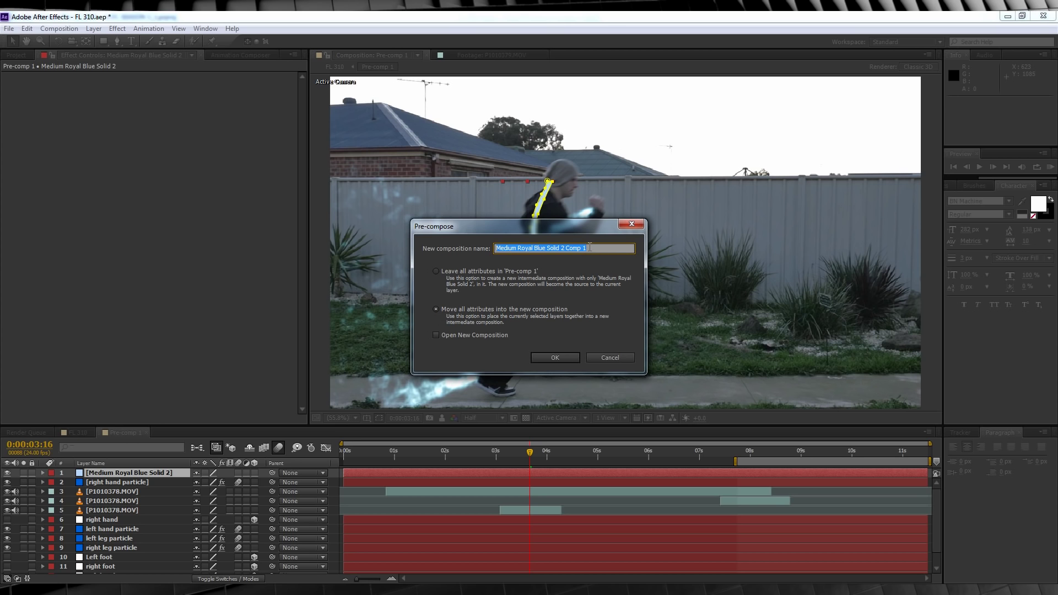
type("Layer Eitter")
left_click(565, 360)
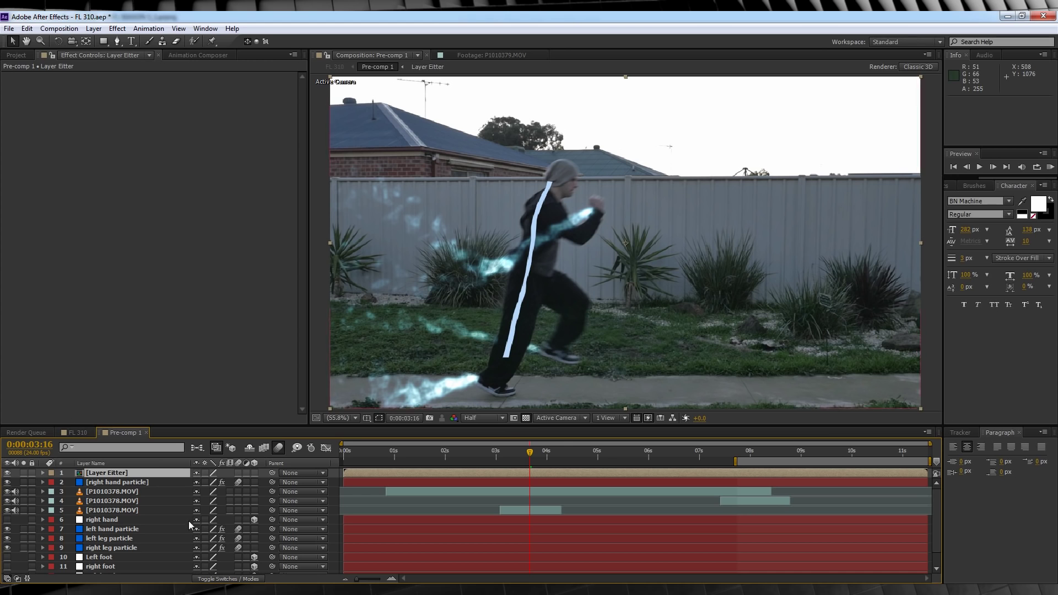
Make Layer Eitter 3D and keyframe its Position along the runner's path, then preview.
left_click(254, 474)
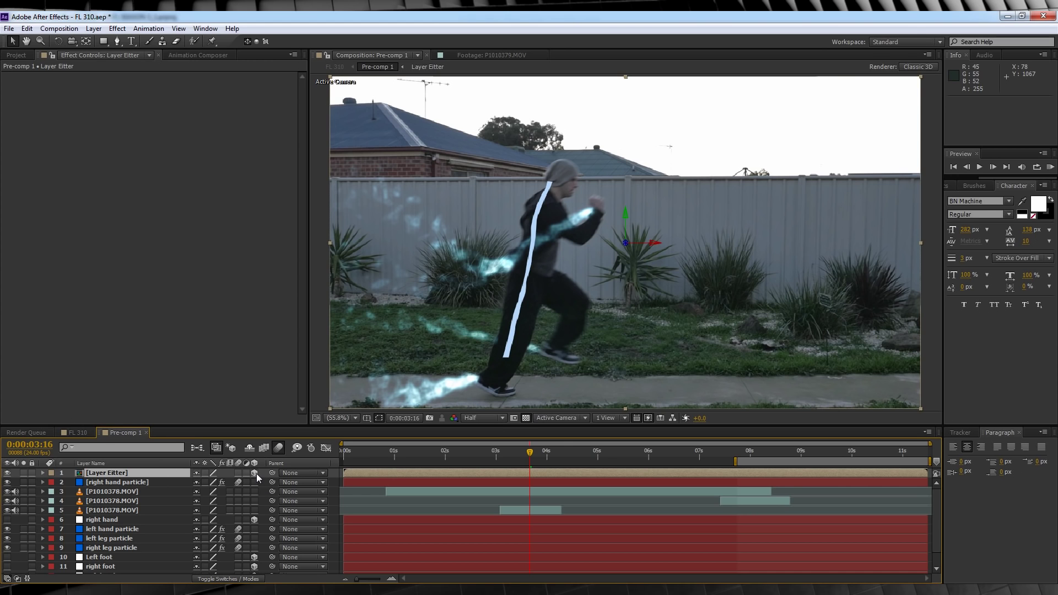
key("p")
left_click(71, 481)
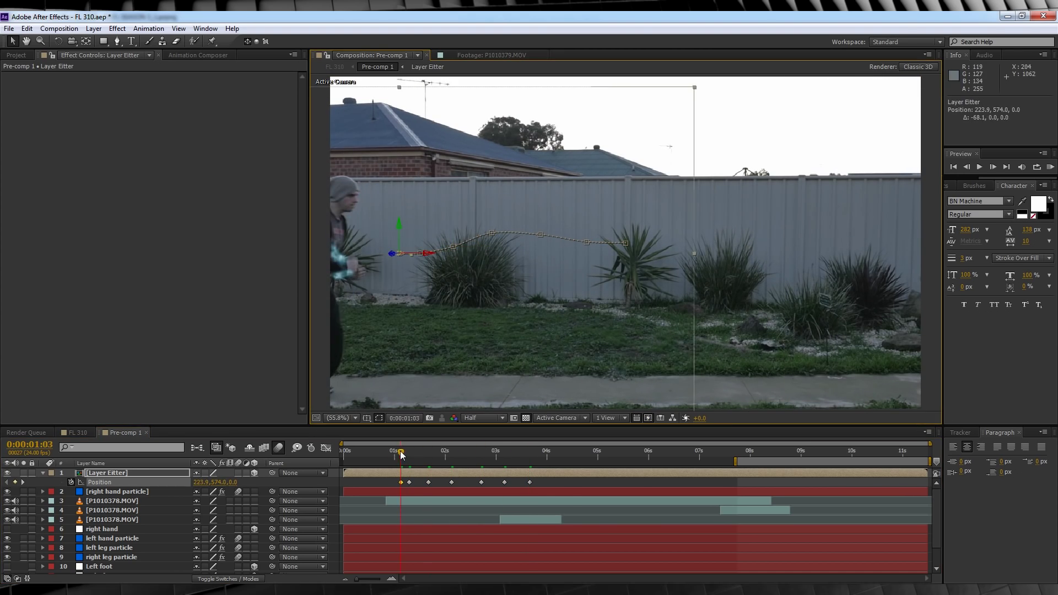
left_click_drag(397, 451, 607, 472)
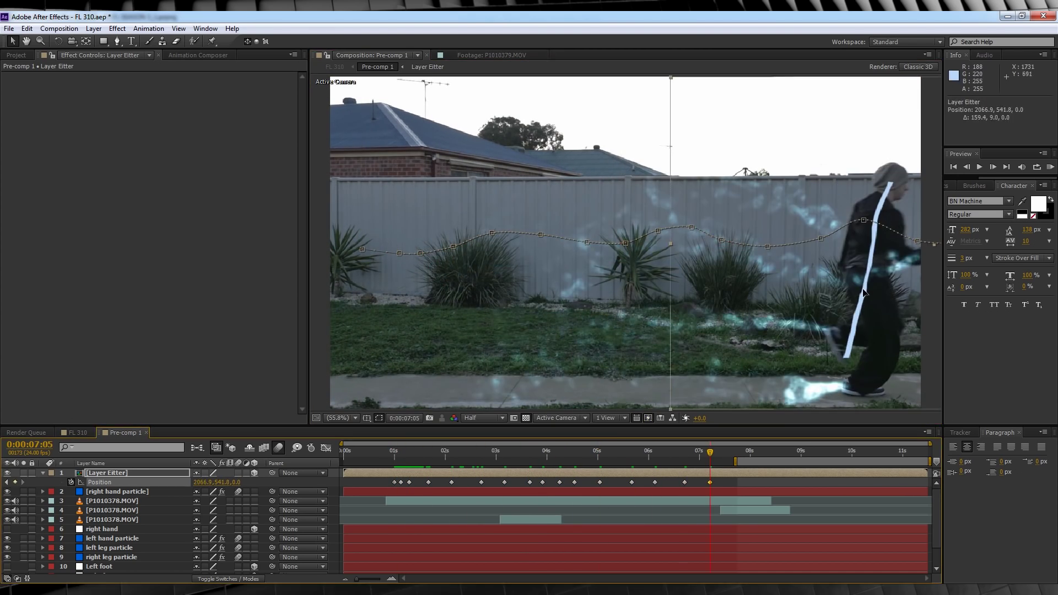
scroll(919, 292, "down", 3)
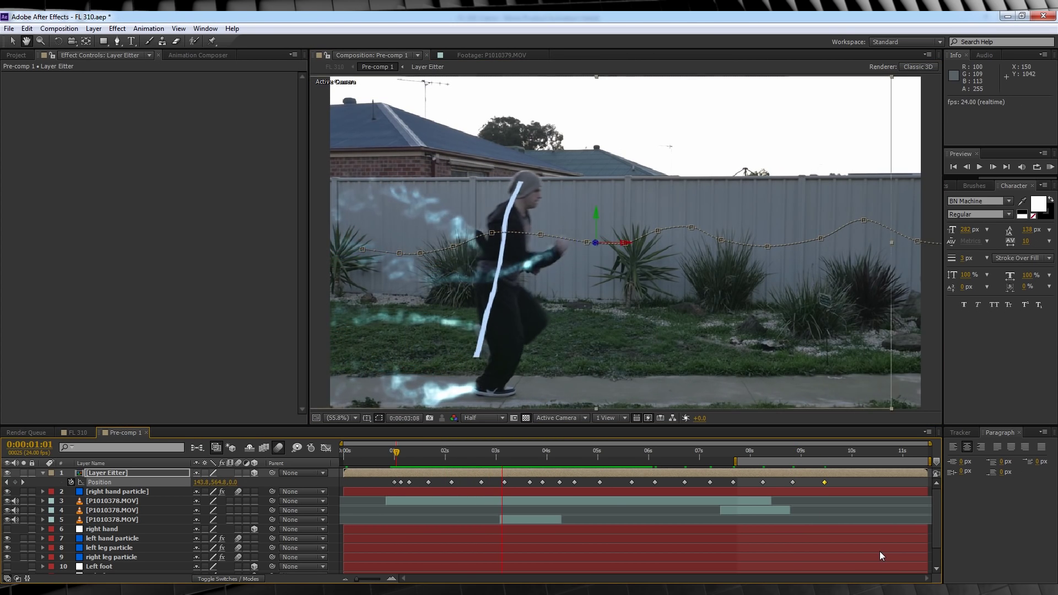
left_click(267, 465)
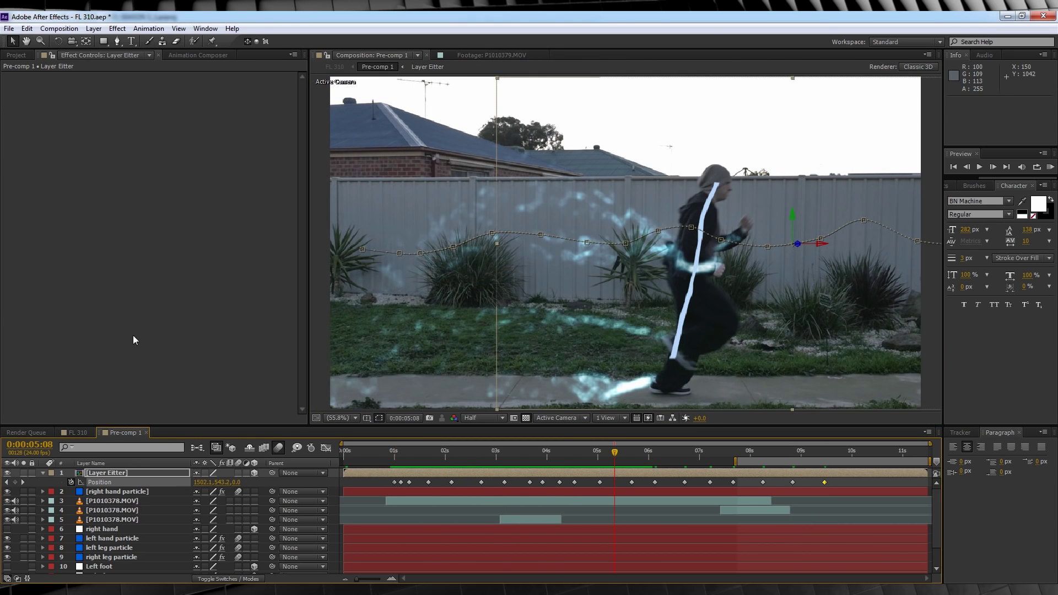
Create a new solid layer named 'trail'.
left_click(94, 29)
mouse_move(234, 37)
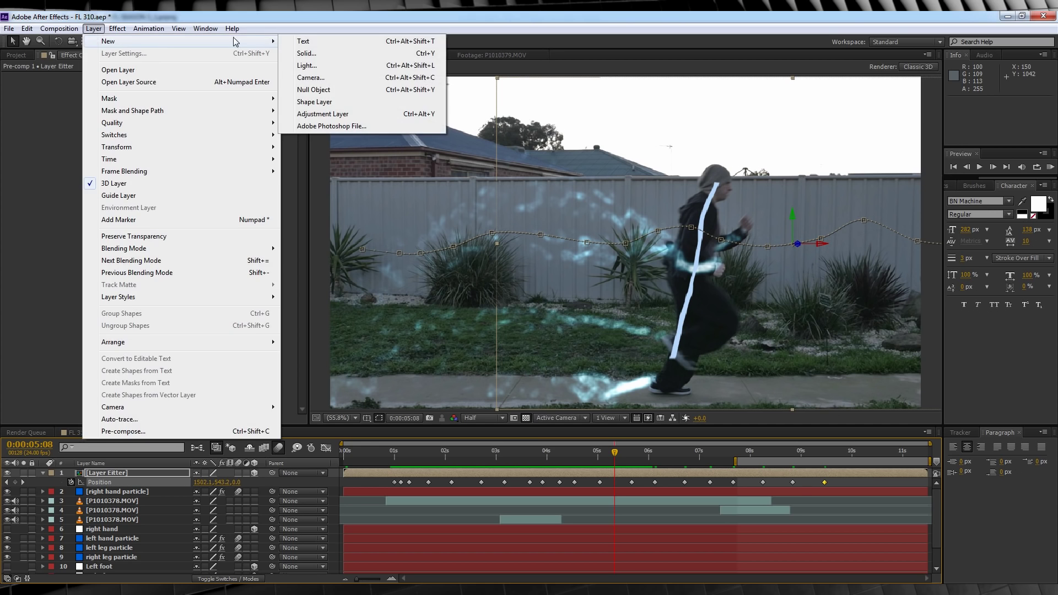
left_click(308, 53)
type("trail")
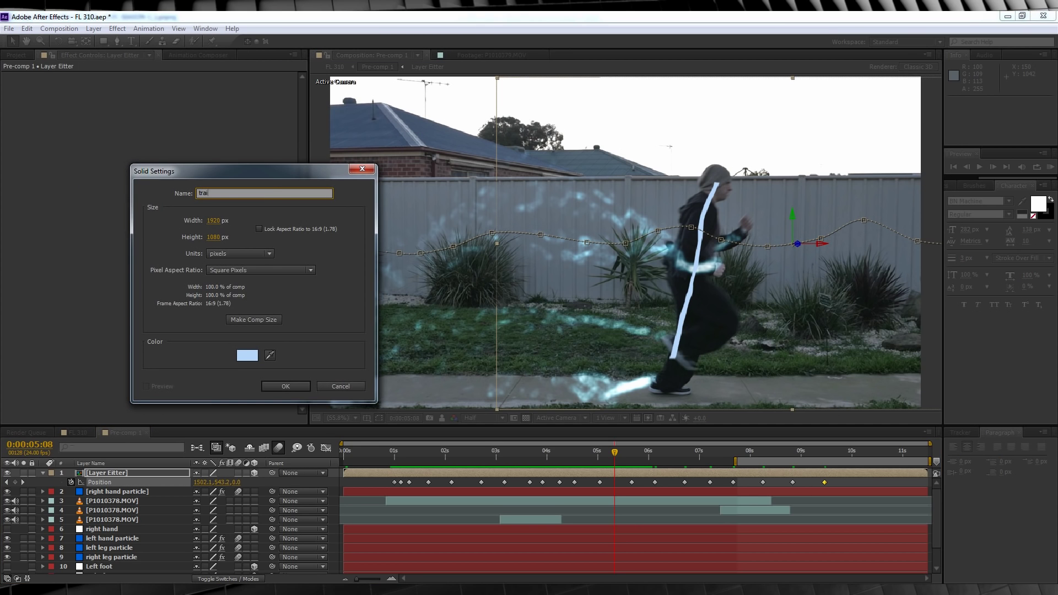
key("Return")
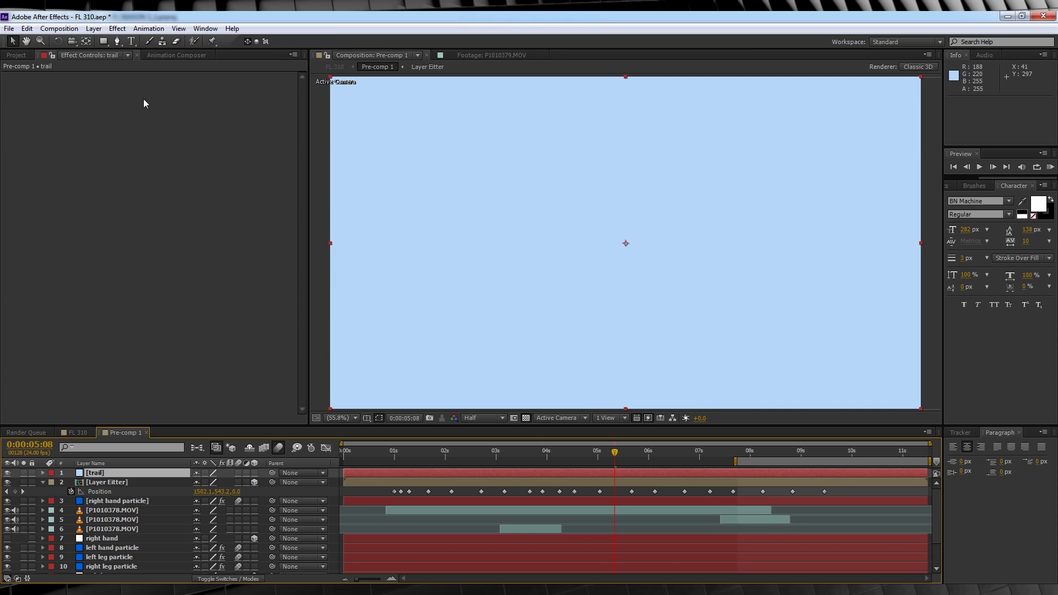
Apply Trapcode Particular to the trail solid.
left_click(116, 29)
mouse_move(213, 505)
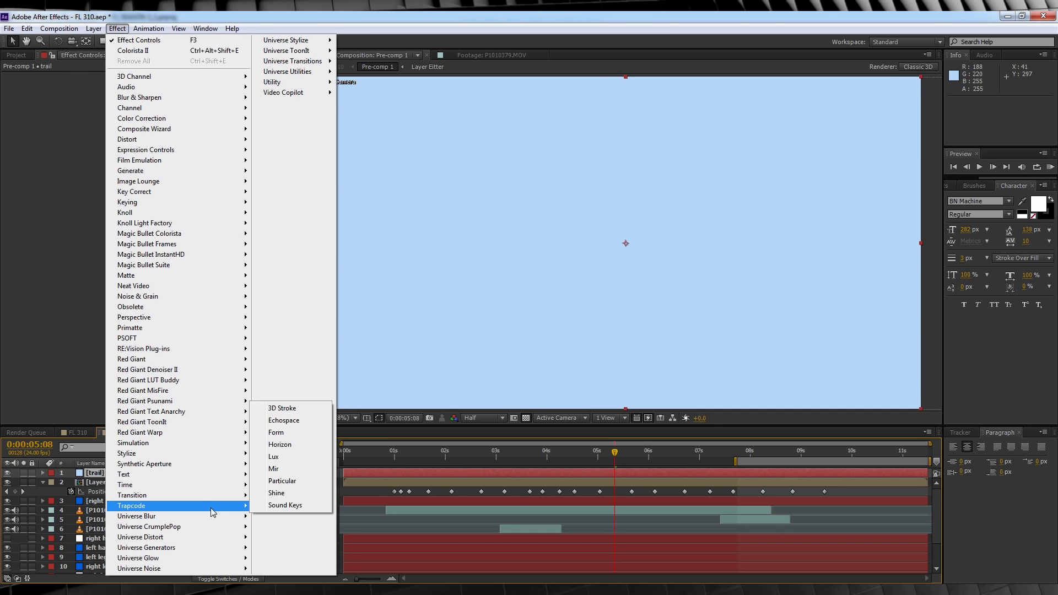
left_click(282, 481)
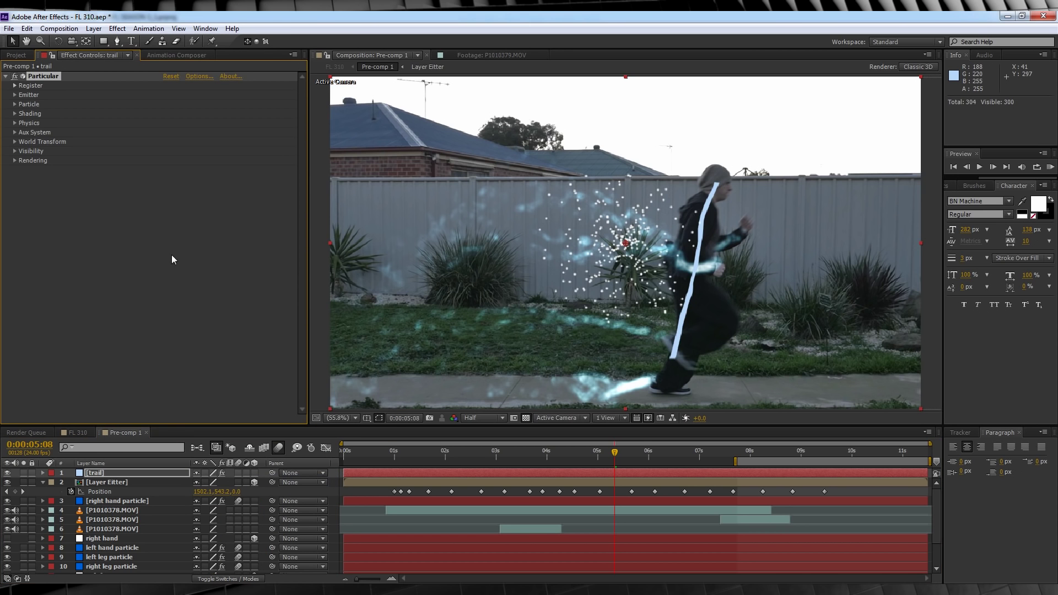
Set Particular to 10000 particles/sec, emitting from the Layer Eitter layer.
left_click(15, 95)
left_click(176, 104)
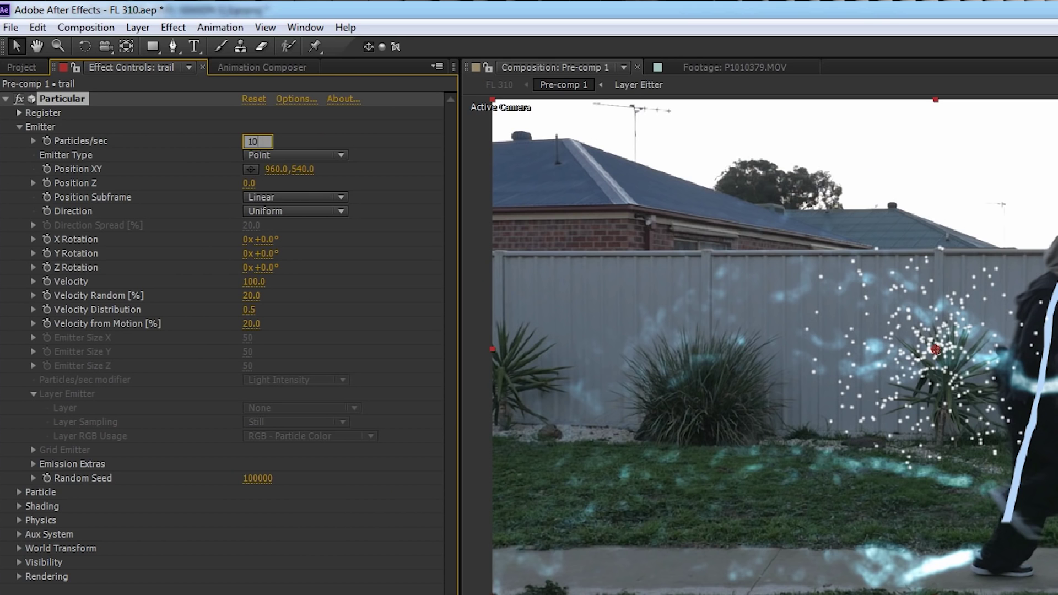
type("10000")
key("Return")
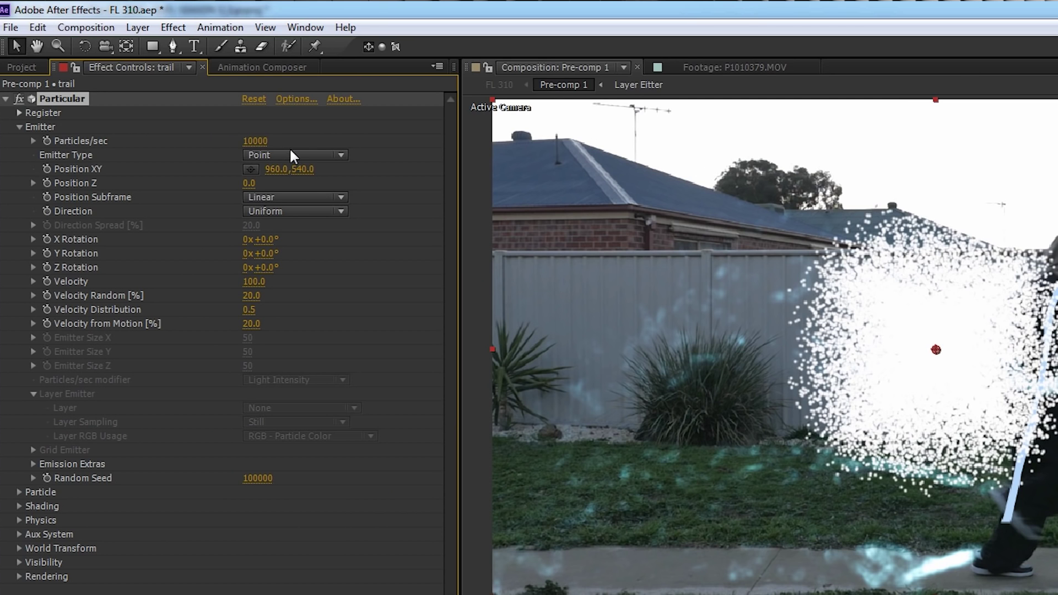
left_click(290, 155)
left_click(298, 263)
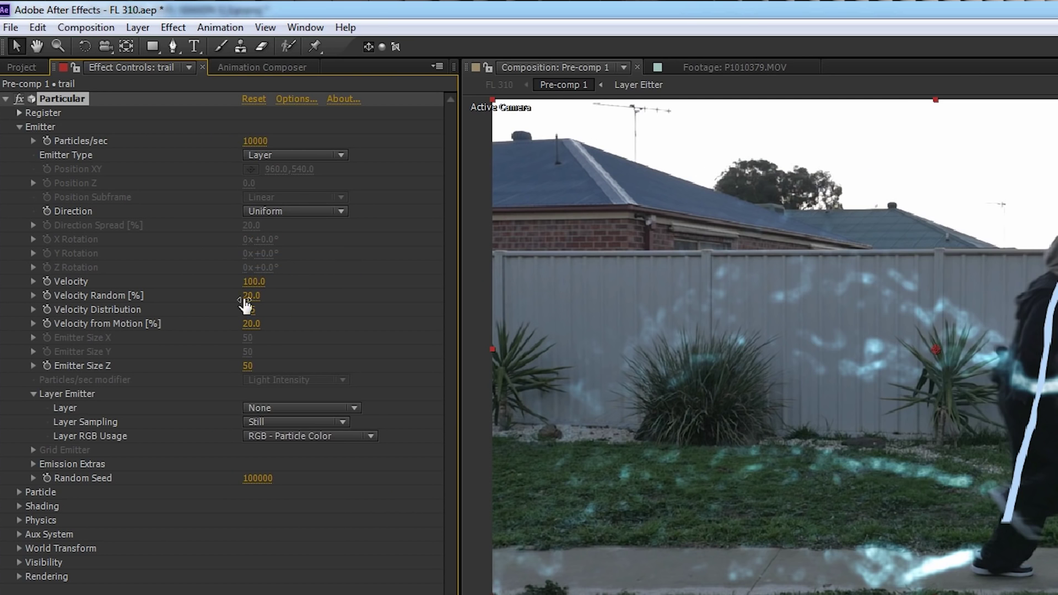
left_click(269, 409)
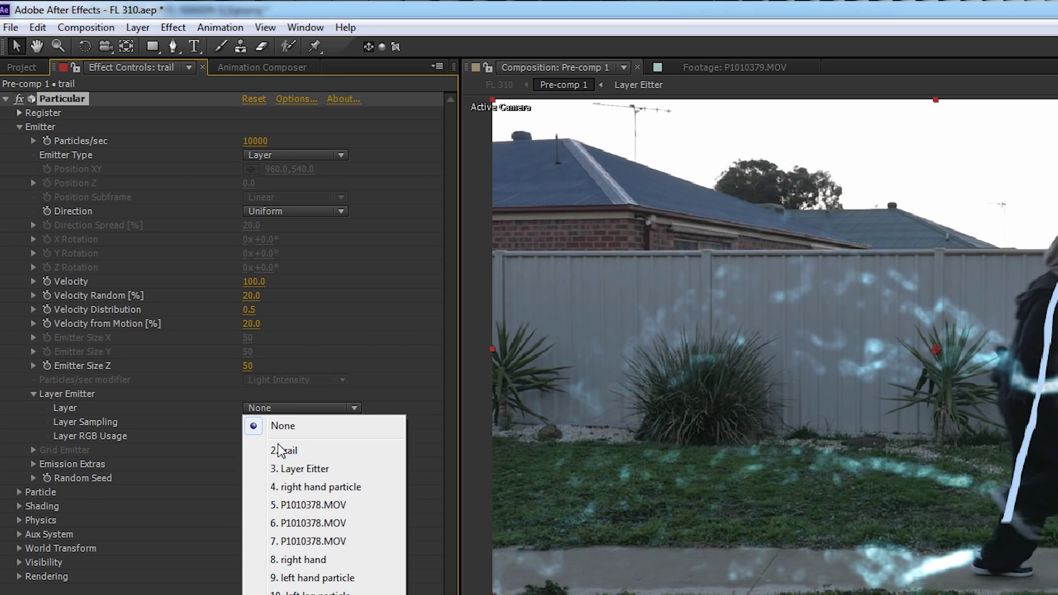
left_click(291, 469)
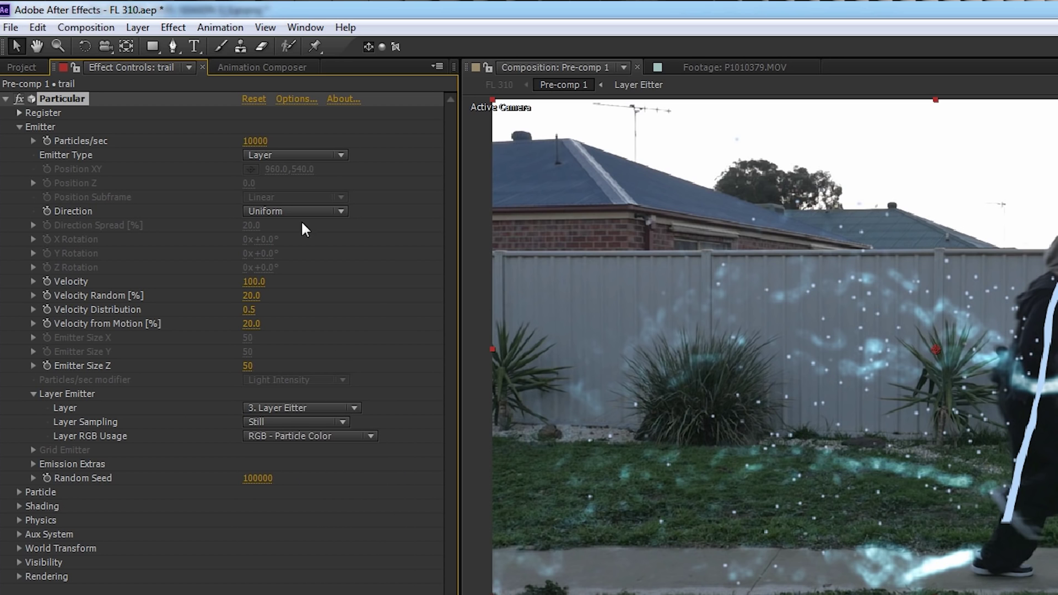
Make emission Directional with Direction Spread 10 and Y Rotation −90°.
left_click(287, 212)
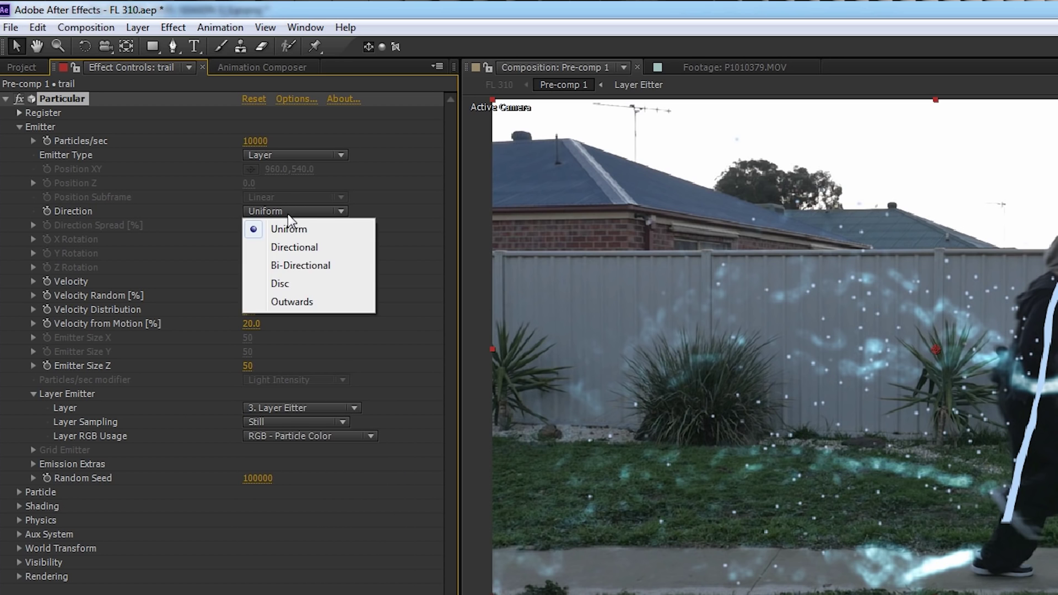
left_click(292, 247)
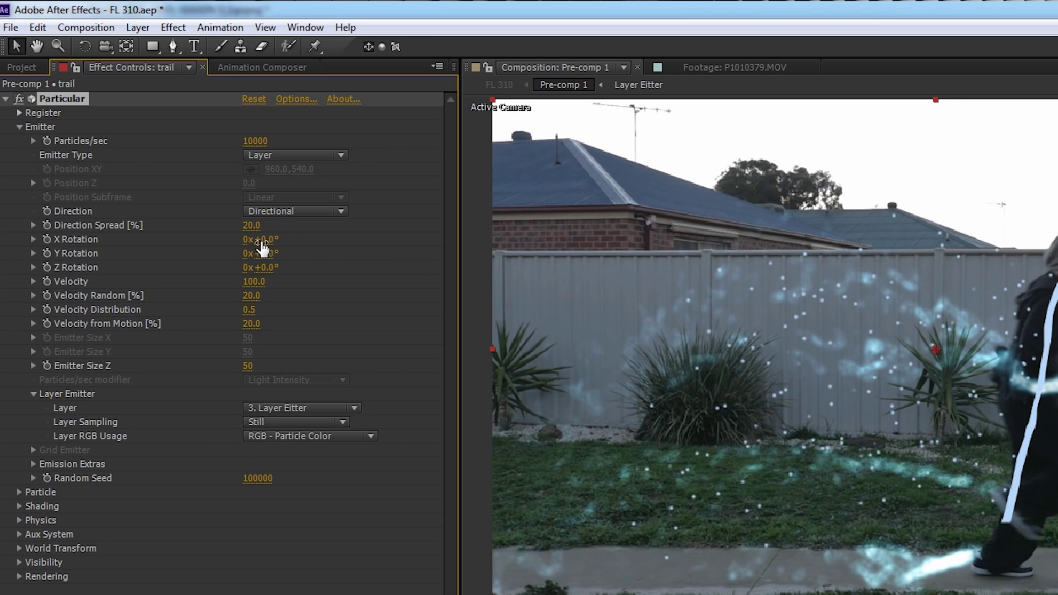
left_click(251, 226)
type("10")
key("Return")
left_click(269, 253)
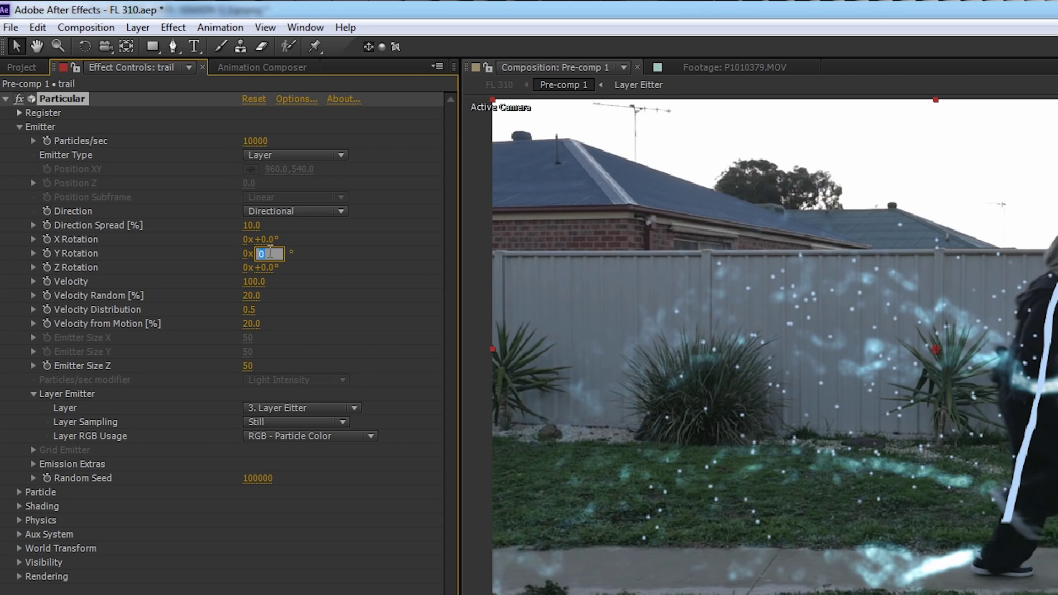
type("-90")
key("Return")
Set Velocity 230, Velocity from Motion 53 and Emitter Size Z 379.
left_click(254, 281)
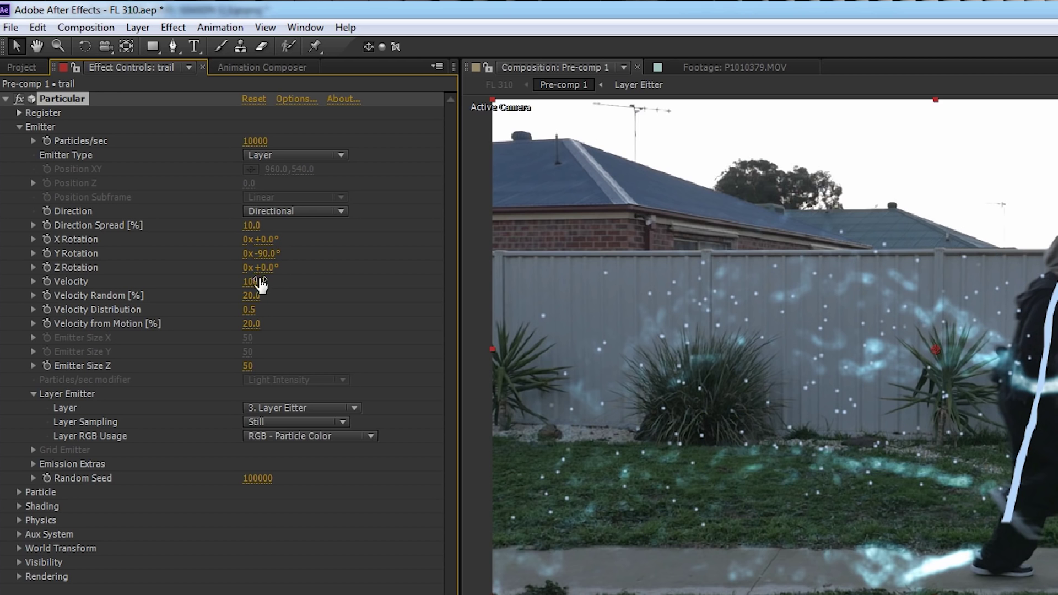
type("230")
key("Return")
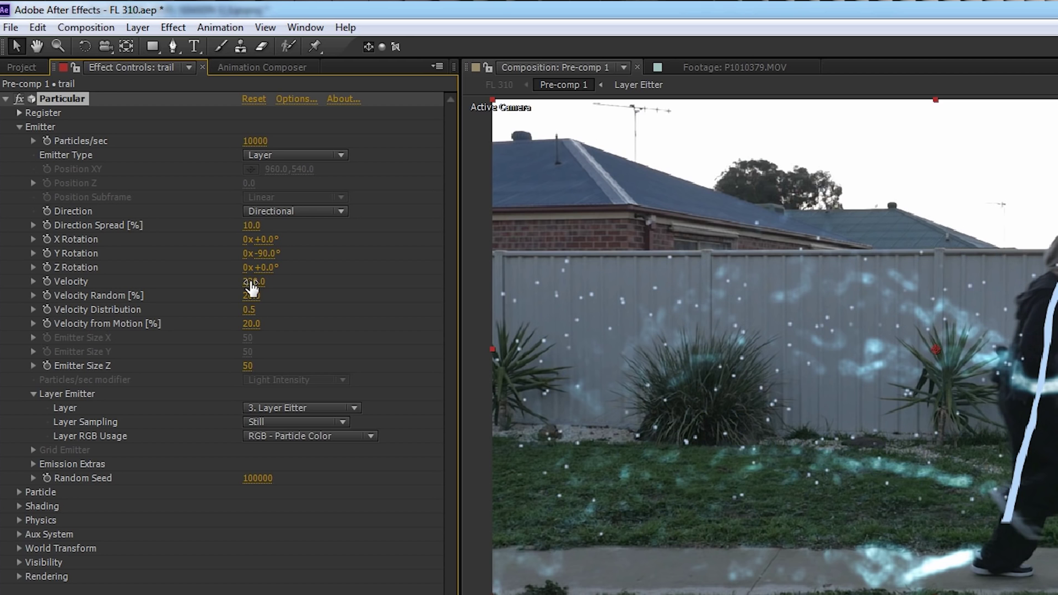
left_click(244, 325)
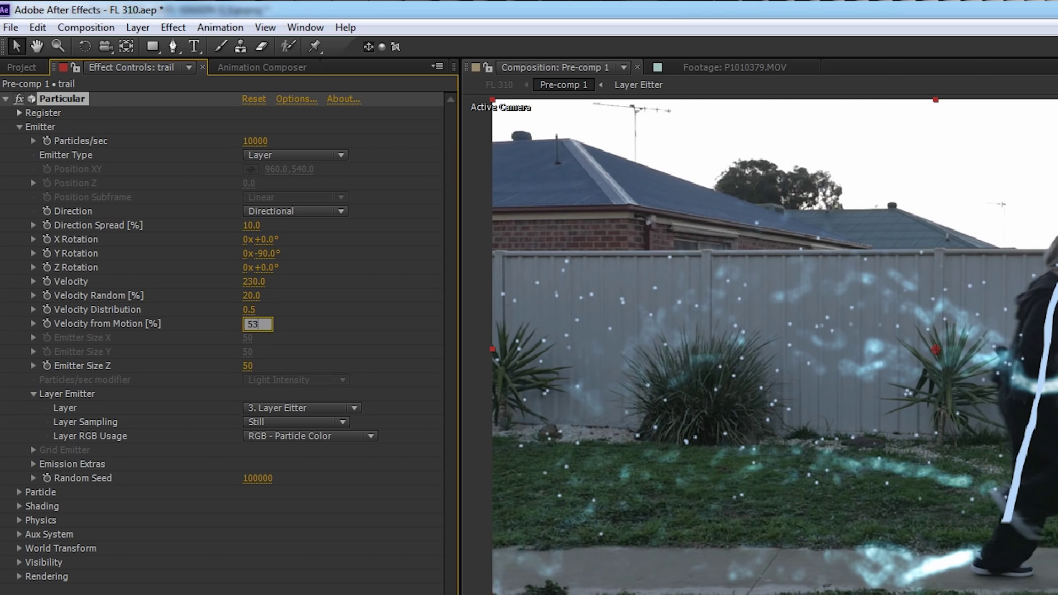
key("Return")
left_click(248, 367)
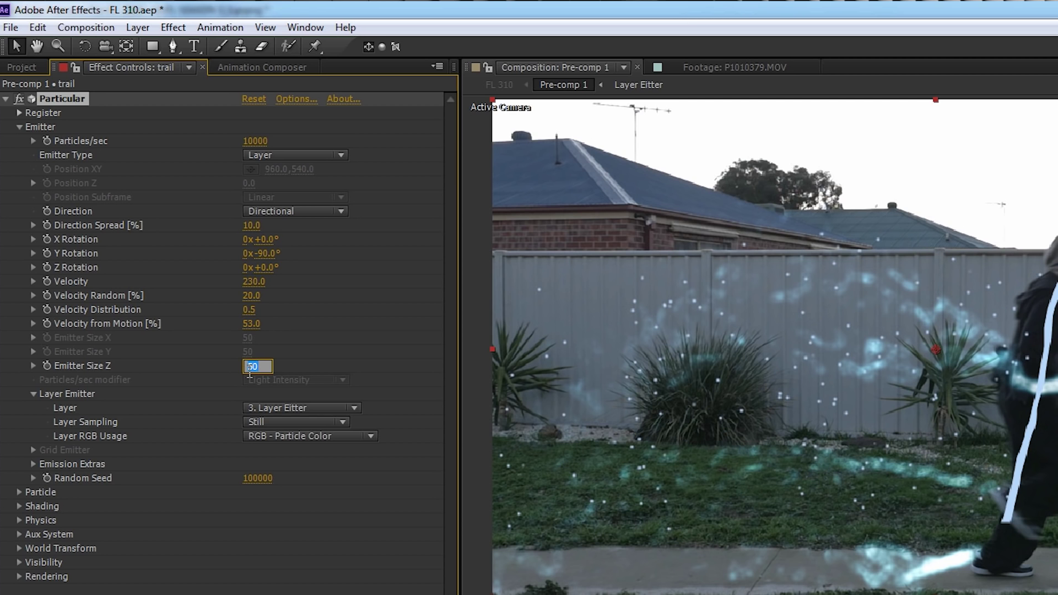
key("Return")
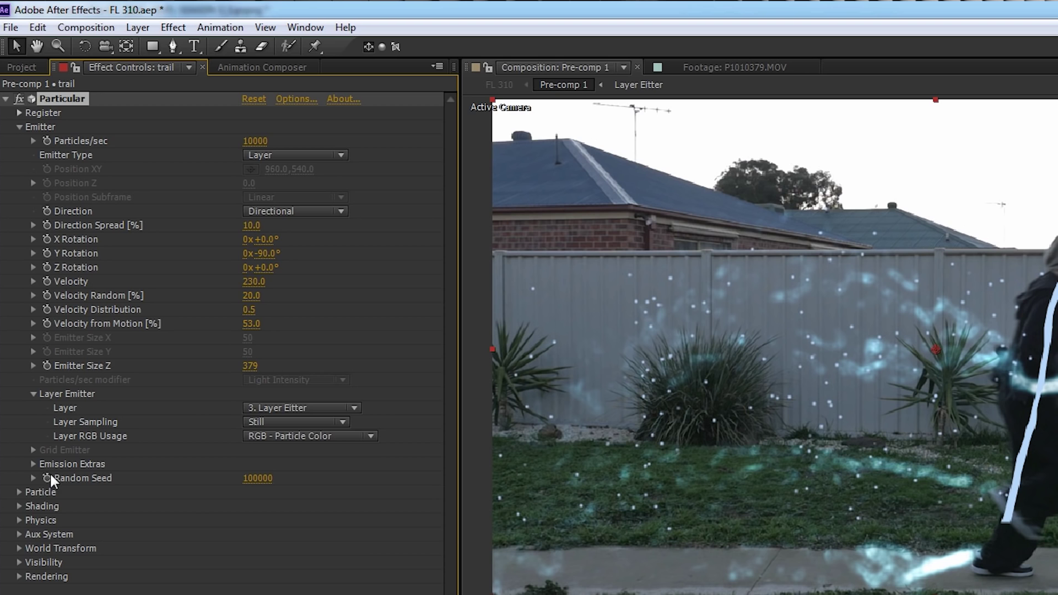
Set particle Life to 4 seconds and Size to 10, and show Opacity over Life.
left_click(19, 492)
scroll(33, 495, "down", 3)
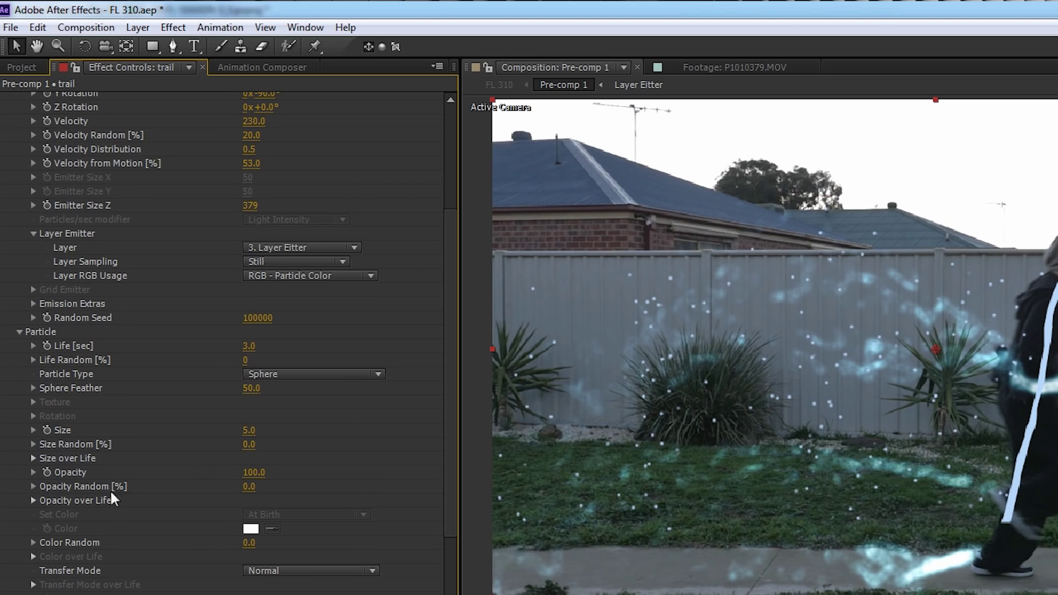
left_click(249, 346)
key("Return")
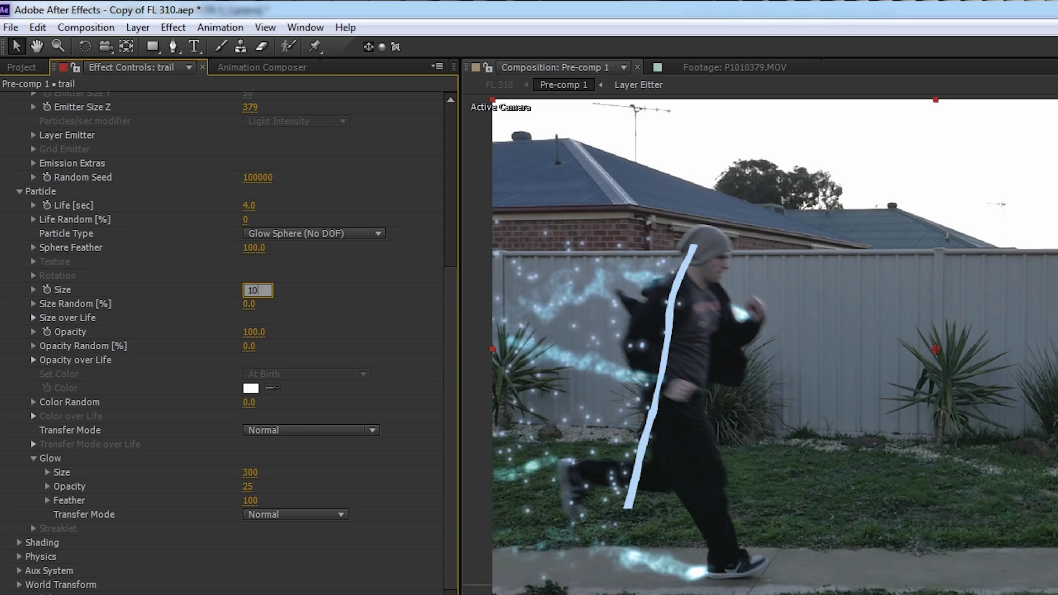
type("10")
key("Return")
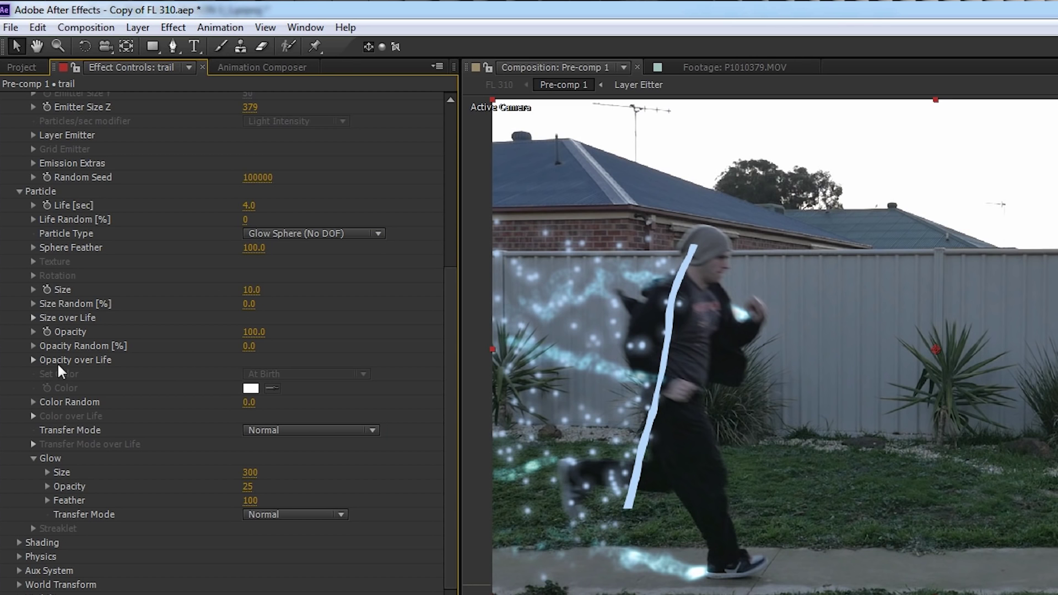
left_click(33, 360)
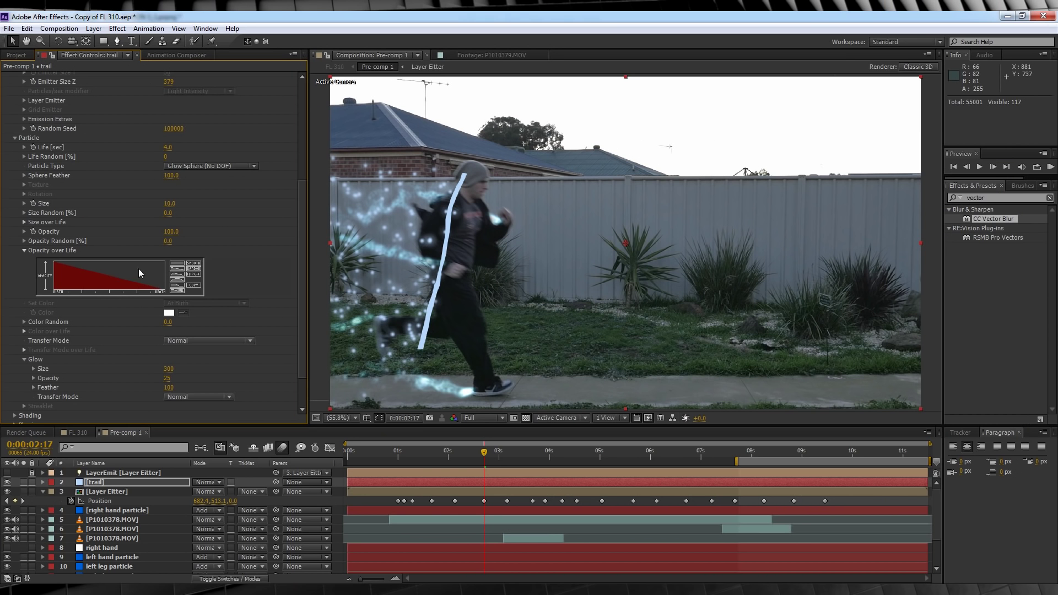
Set the trail layer's blend mode to Add and hide the Layer Eitter layer.
left_click(214, 482)
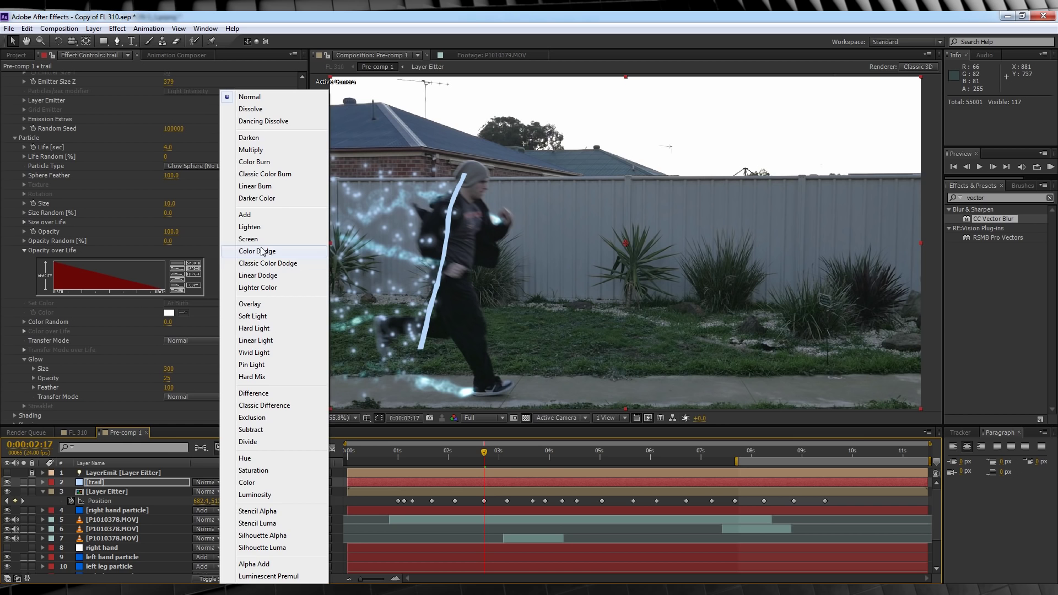
left_click(245, 215)
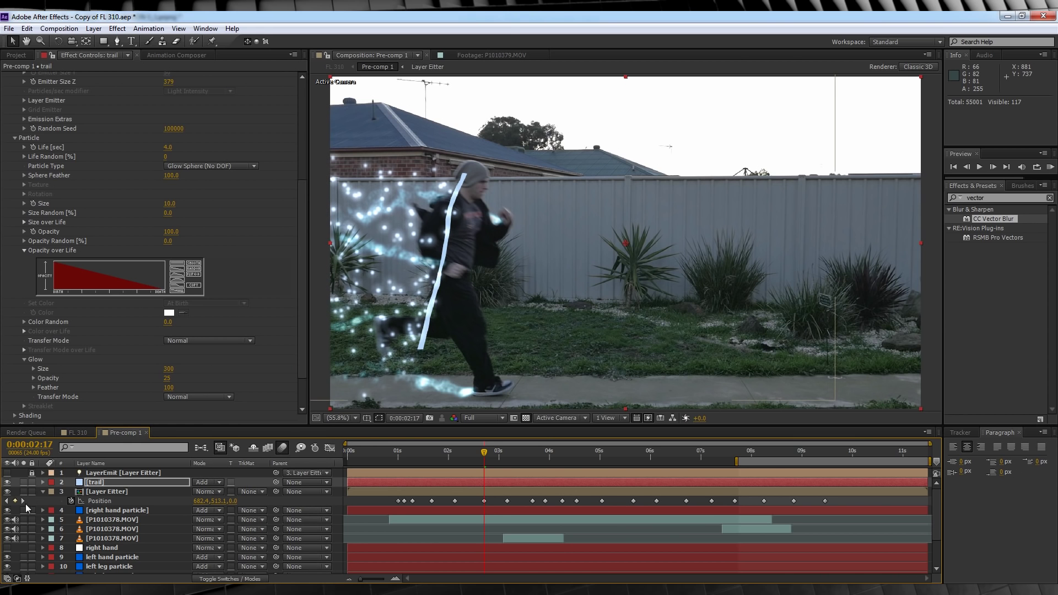
left_click(7, 491)
mouse_move(484, 451)
left_mouse_down()
mouse_move(448, 450)
mouse_move(616, 456)
mouse_move(560, 453)
left_mouse_up()
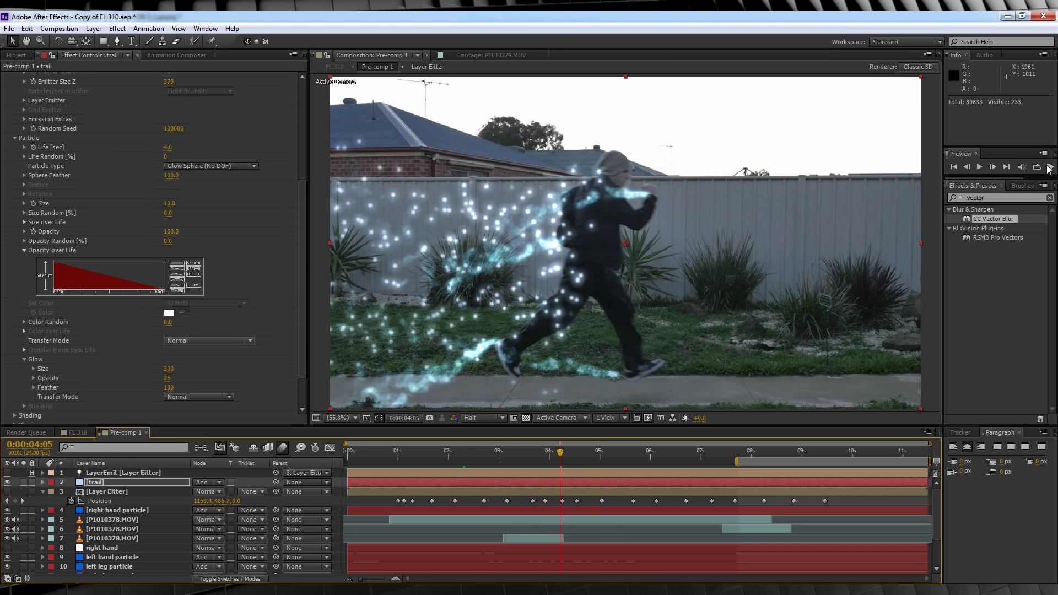
left_click(999, 199)
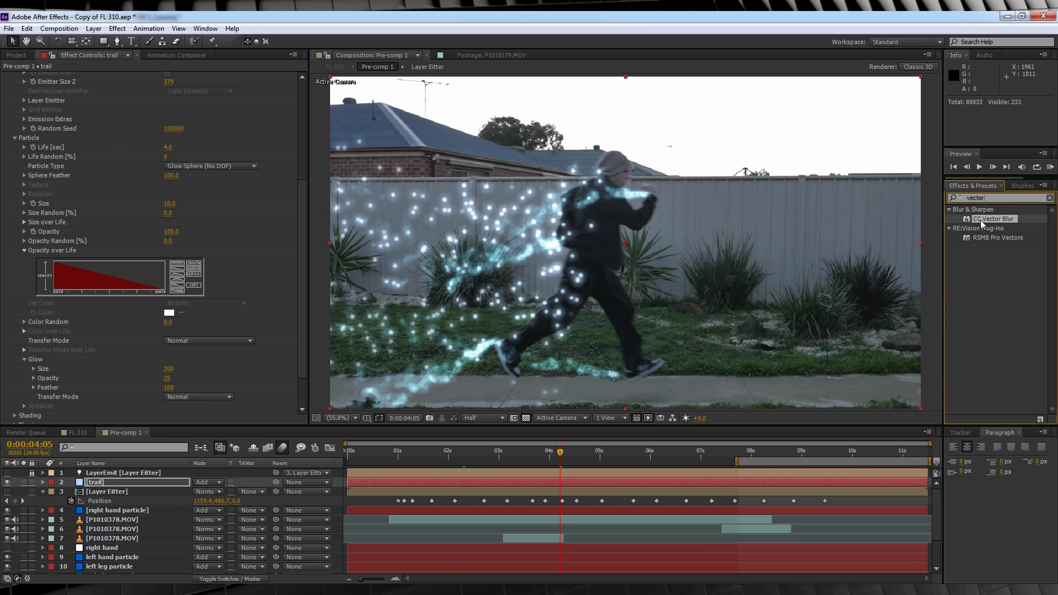
Apply CC Vector Blur to the trail layer with Amount 62 and Ridge Smoothness 10.
left_click_drag(983, 220, 215, 409)
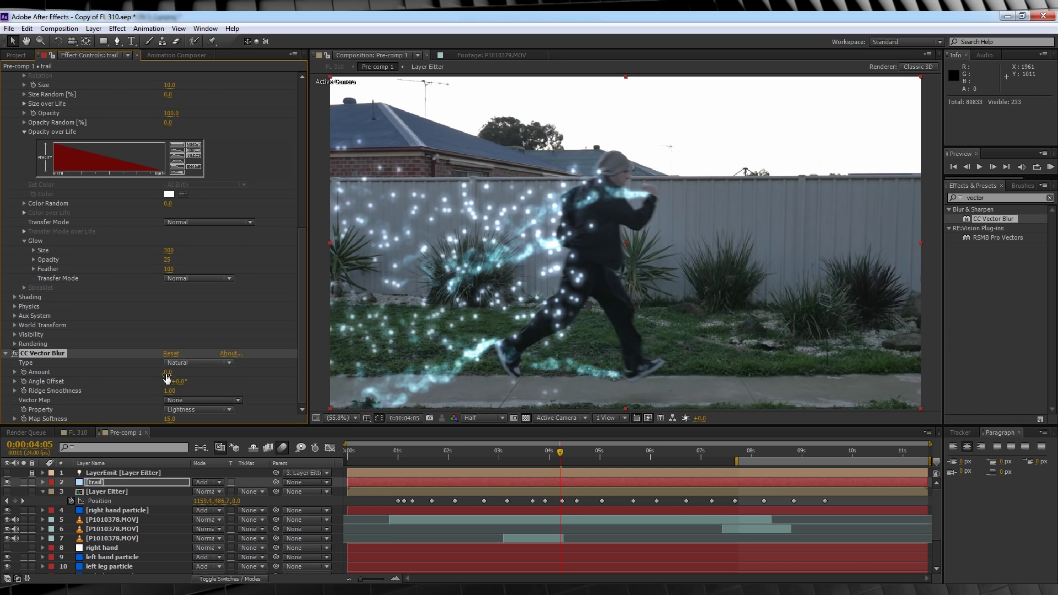
left_click(167, 374)
key("Return")
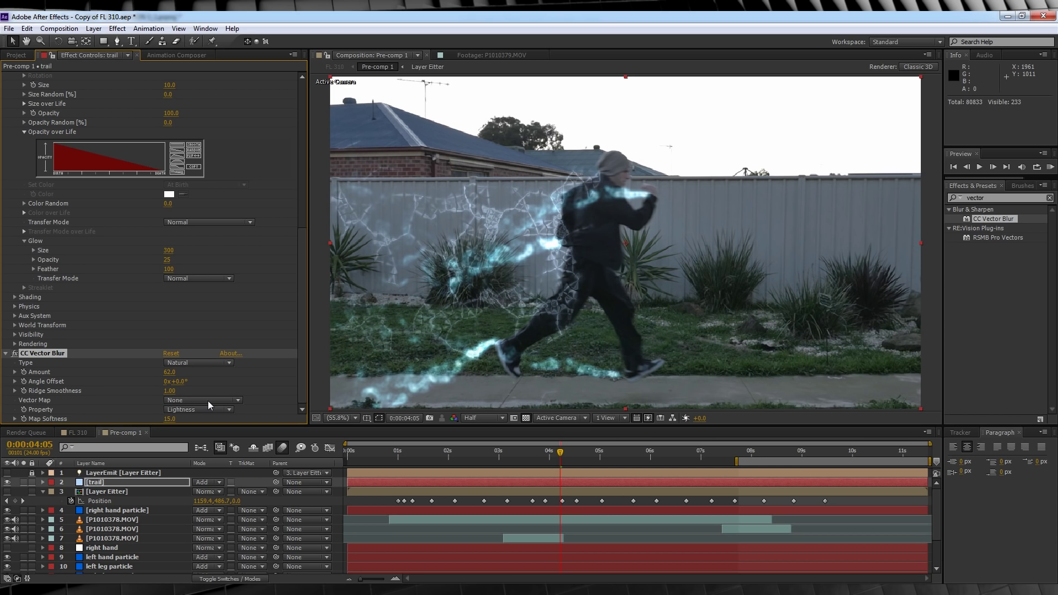
type("10.0")
key("Return")
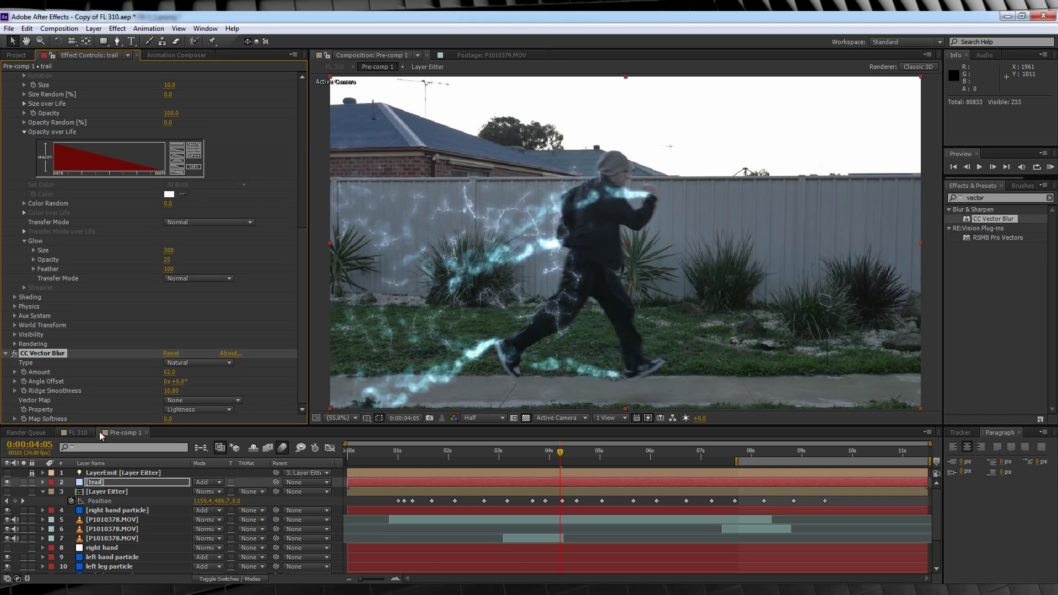
Apply VC Color Vibrance to the trail and set its Color to light blue.
left_click(991, 197)
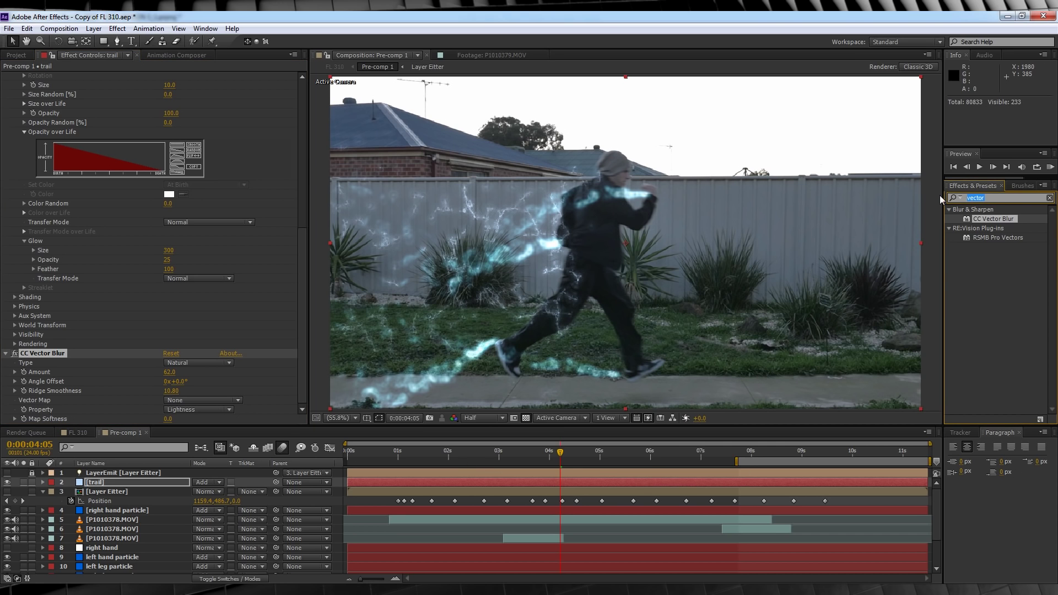
type("vibrance")
double_click(997, 238)
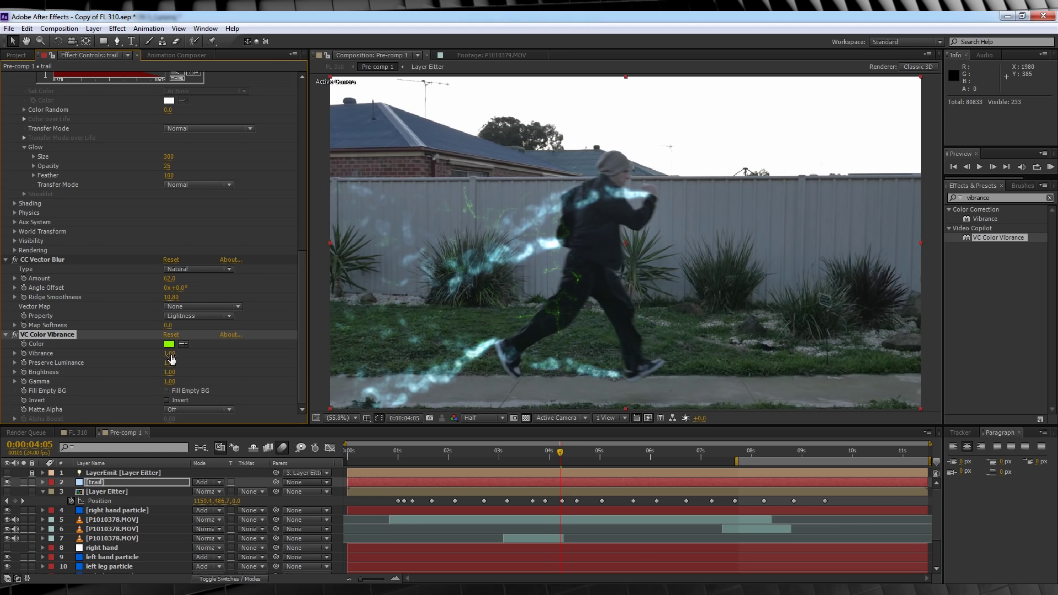
left_click(169, 344)
left_click(439, 200)
left_click(341, 134)
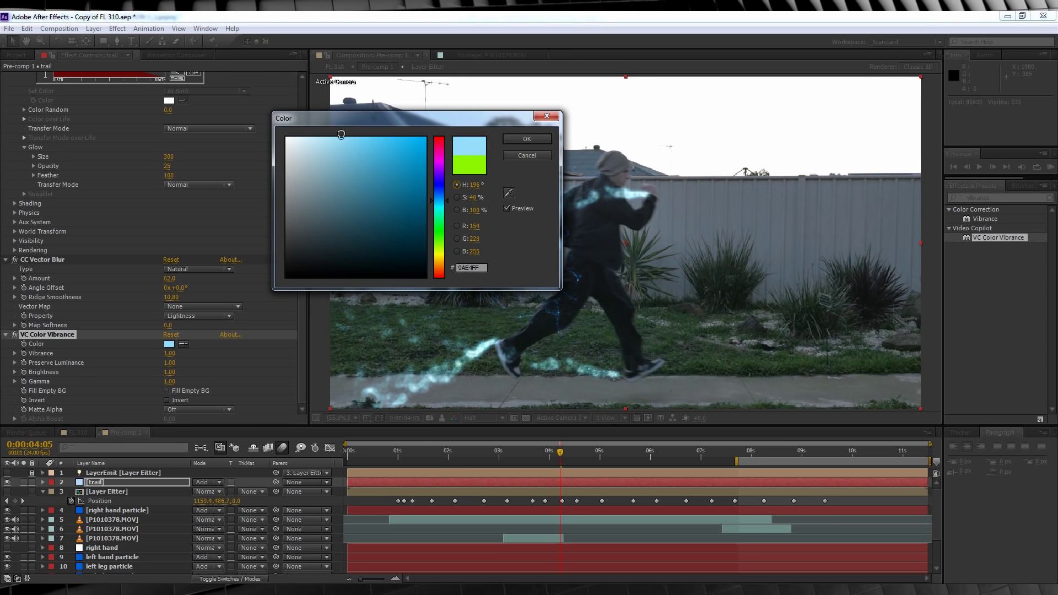
left_click(526, 138)
Set Vibrance to 0.50 and turn on Fill Empty BG.
left_click(171, 353)
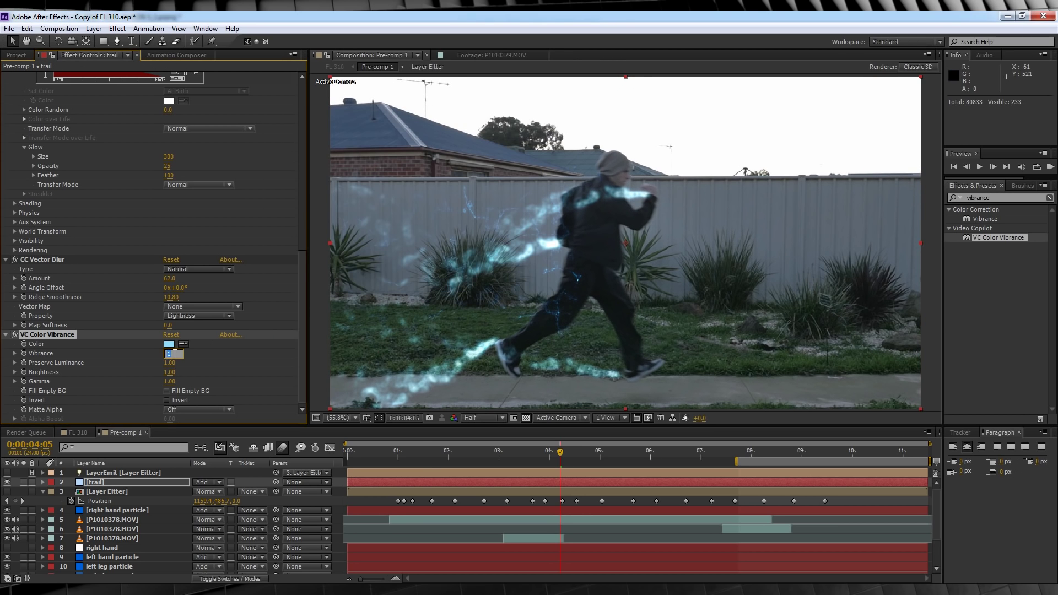
type("0.5")
key("Return")
left_click(167, 391)
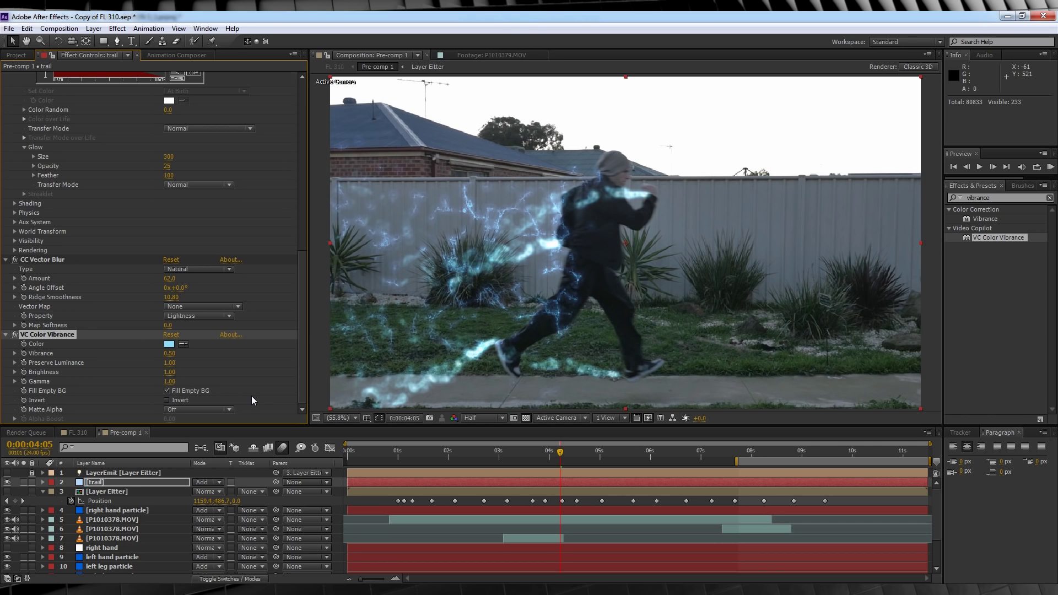
Apply Directional Blur to the trail layer with Direction −90° and Blur Length 9.2.
left_click(117, 29)
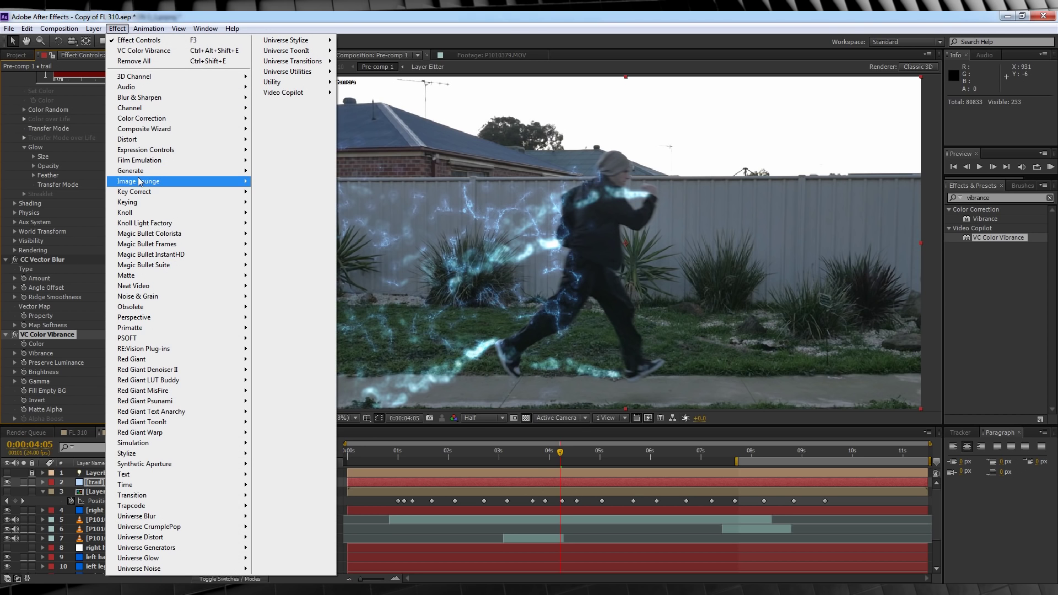
mouse_move(182, 97)
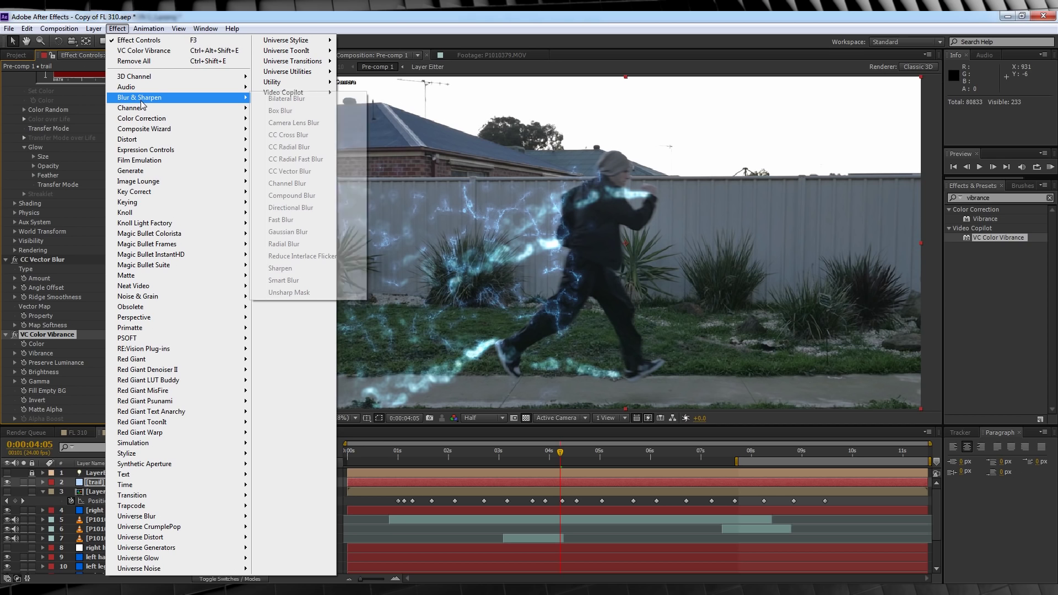
left_click(292, 207)
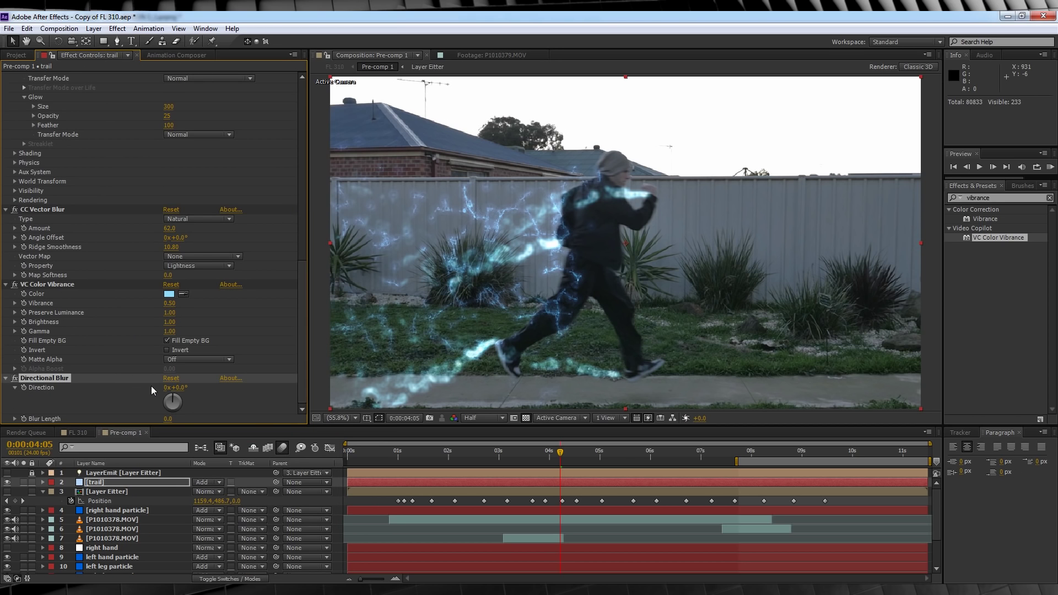
left_click_drag(178, 392, 178, 392)
left_click(167, 419)
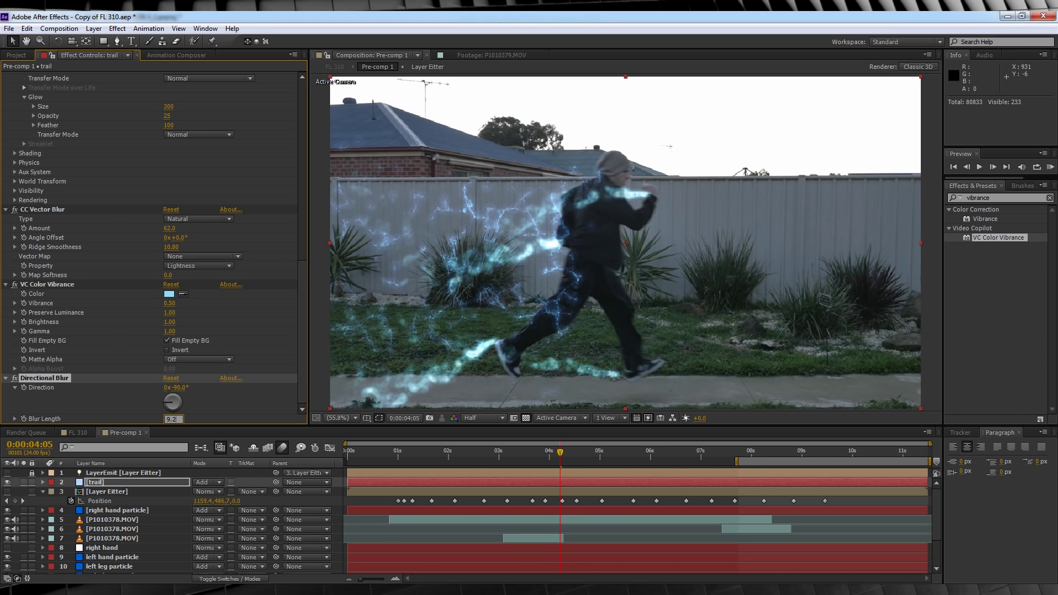